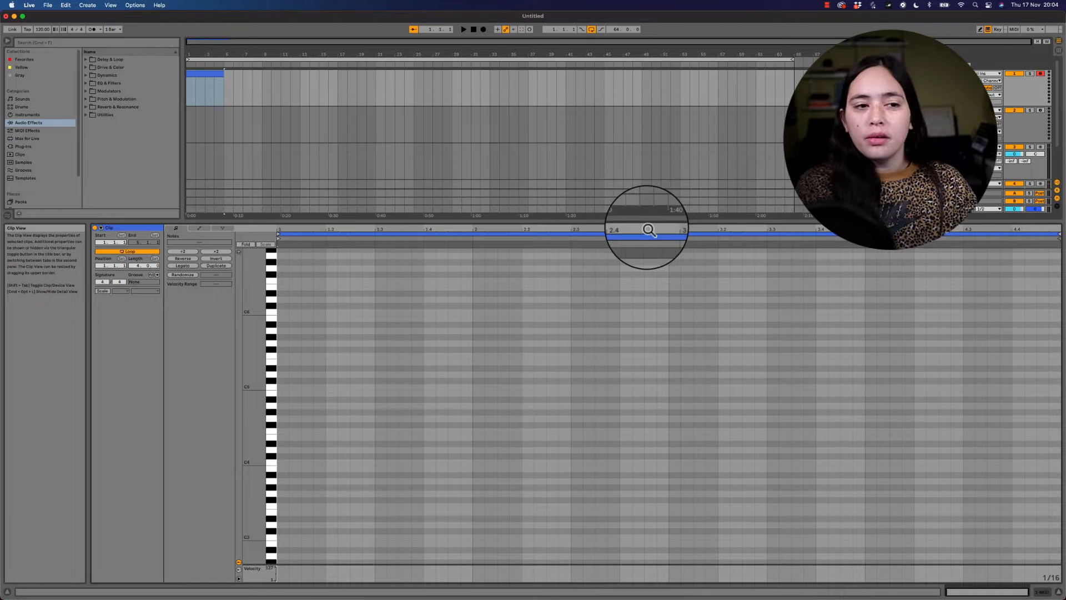
- Add individual sixteenth notes rising from F5 to G#5 at the start of the empty MIDI clip
left_click(647, 231)
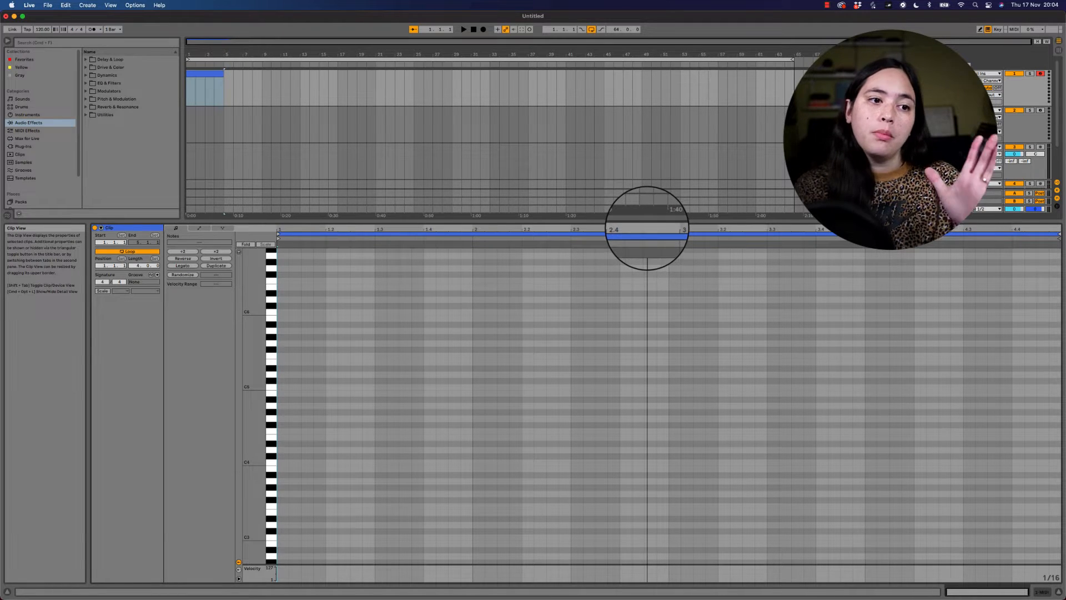
left_click_drag(647, 228, 647, 228)
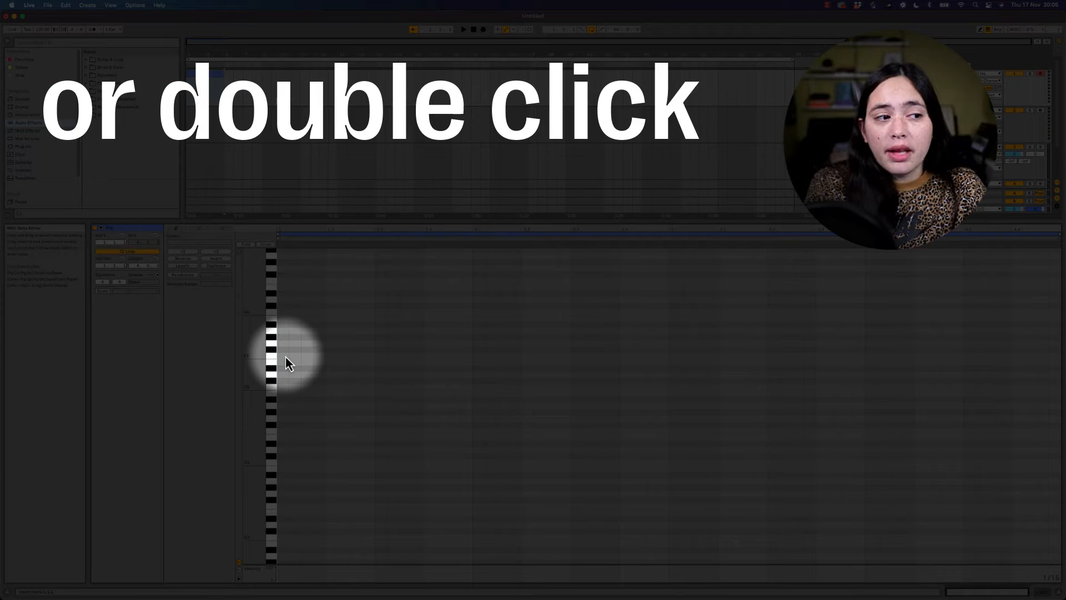
double_click(286, 355)
double_click(216, 366)
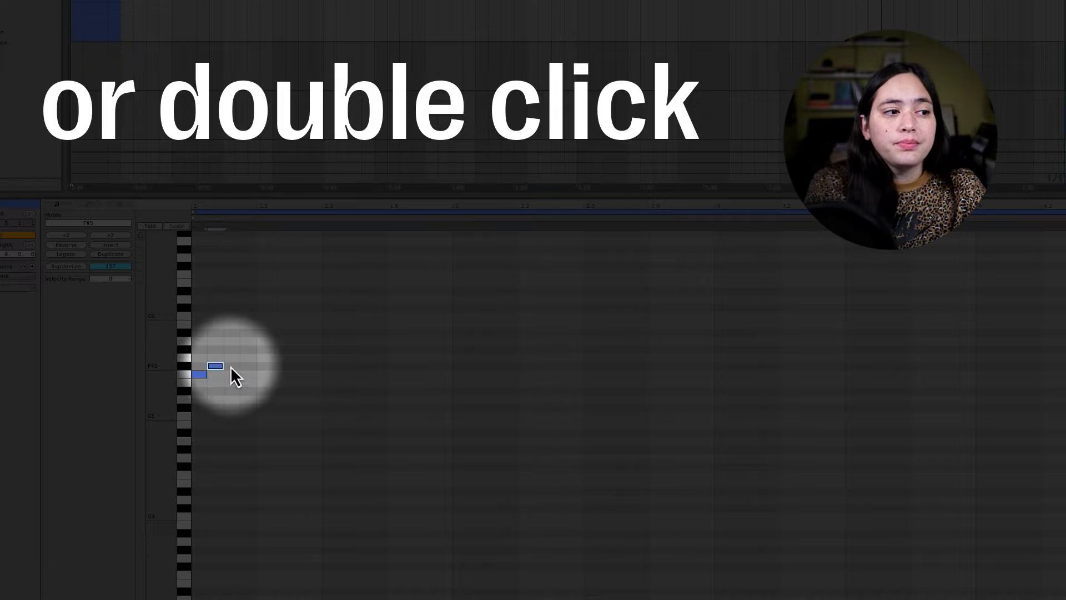
double_click(232, 358)
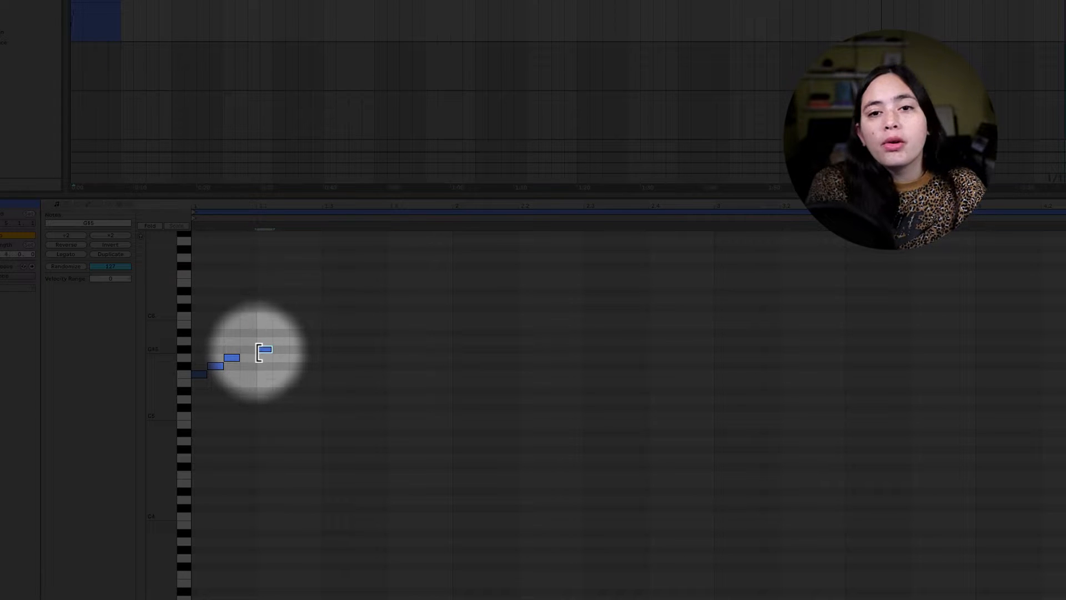
- Draw a freehand chain of sixteenth notes across the clip with the pencil tool and clear all notes
key("b")
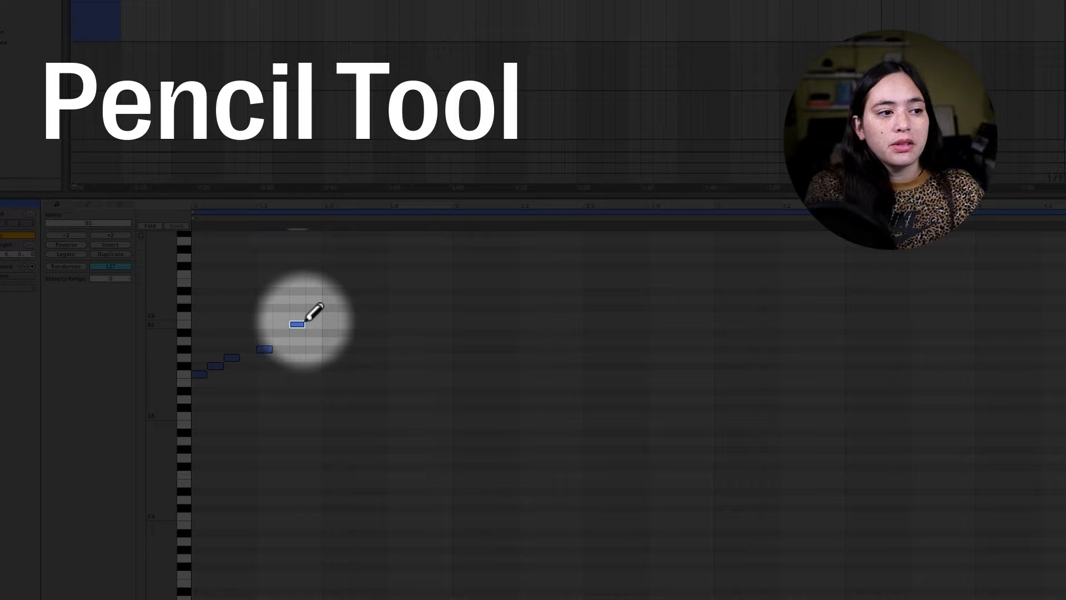
mouse_move(307, 320)
left_mouse_down()
mouse_move(381, 324)
mouse_move(472, 309)
mouse_move(699, 353)
mouse_move(945, 535)
mouse_move(957, 471)
mouse_move(945, 483)
left_mouse_up()
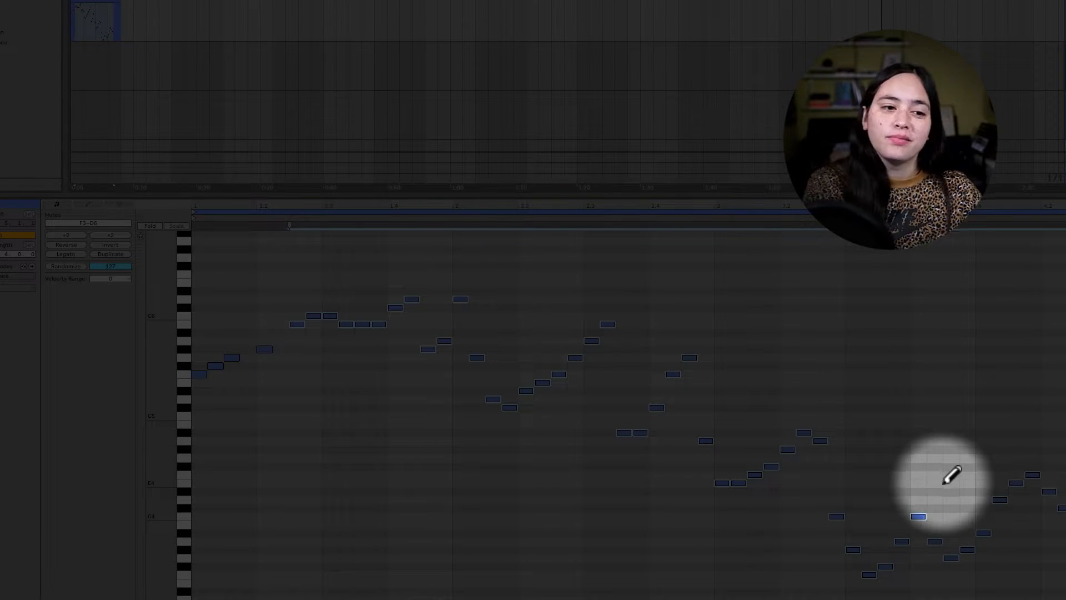
key("b")
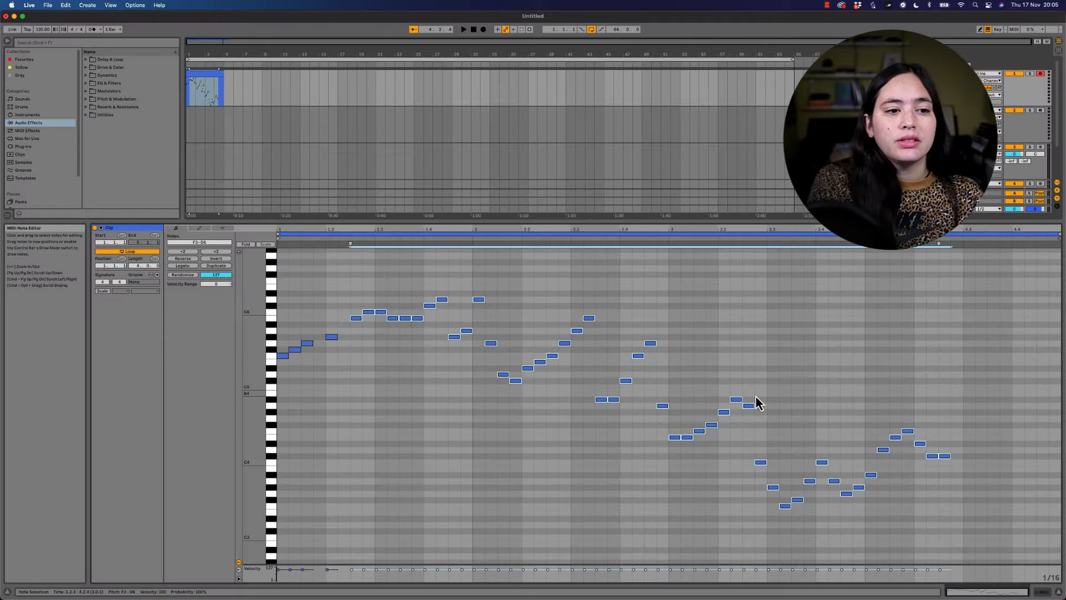
key("Delete")
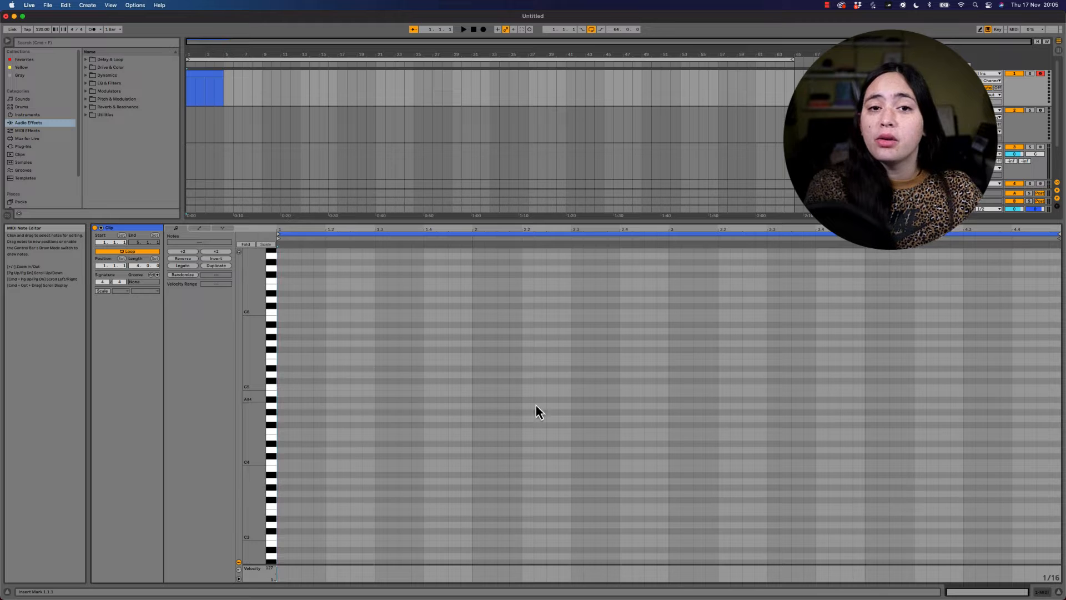
- Place single sixteenth notes across the clip, rising from beat 1.3 to beat 2.2 and descending to about A3
left_click(389, 362)
left_click(419, 356)
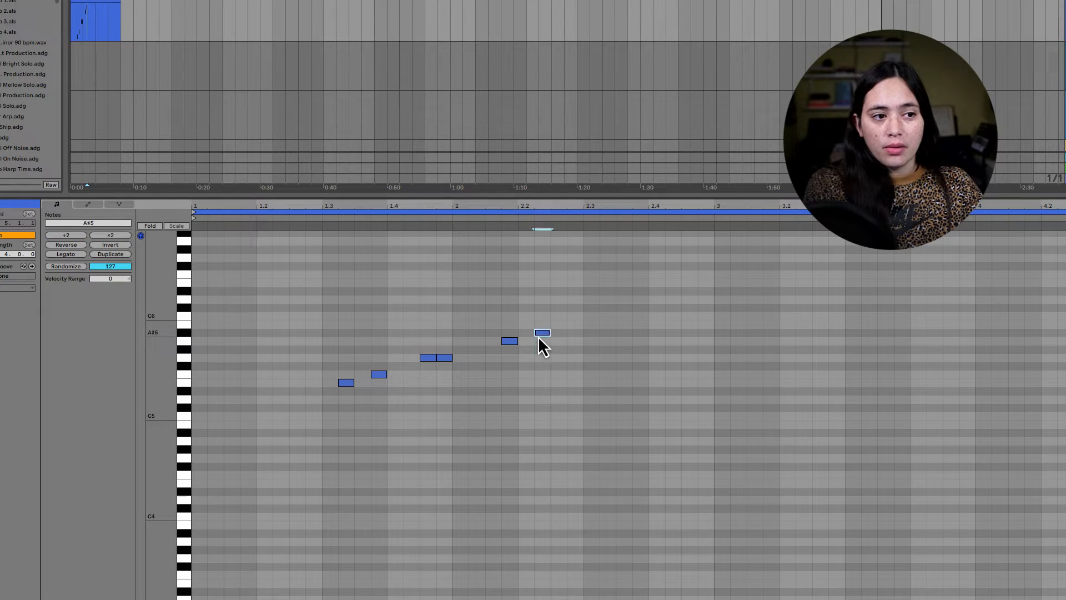
double_click(575, 307)
double_click(574, 424)
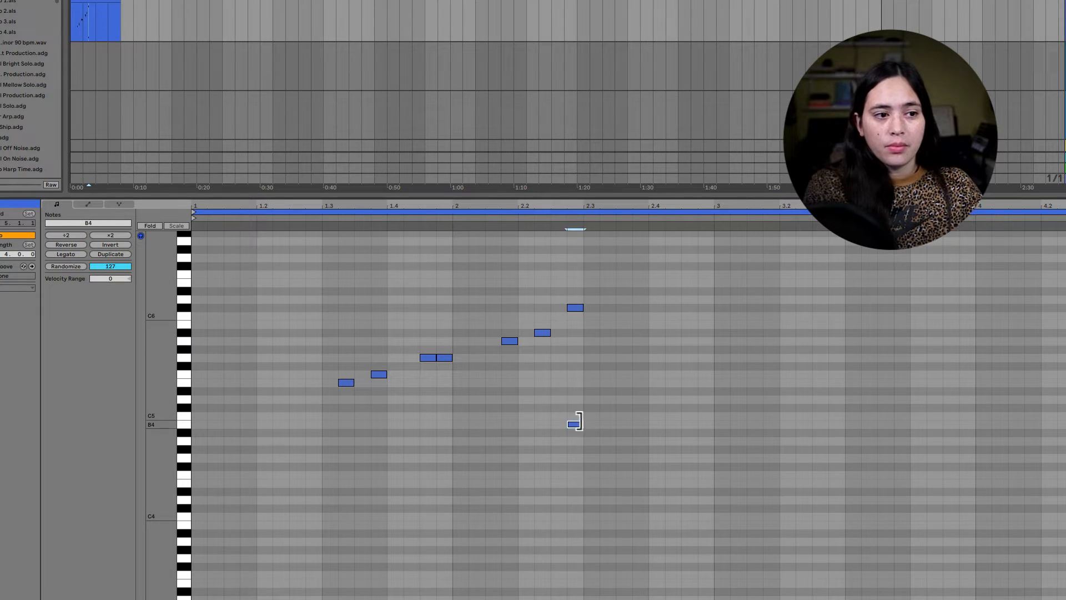
double_click(641, 466)
double_click(755, 516)
double_click(868, 542)
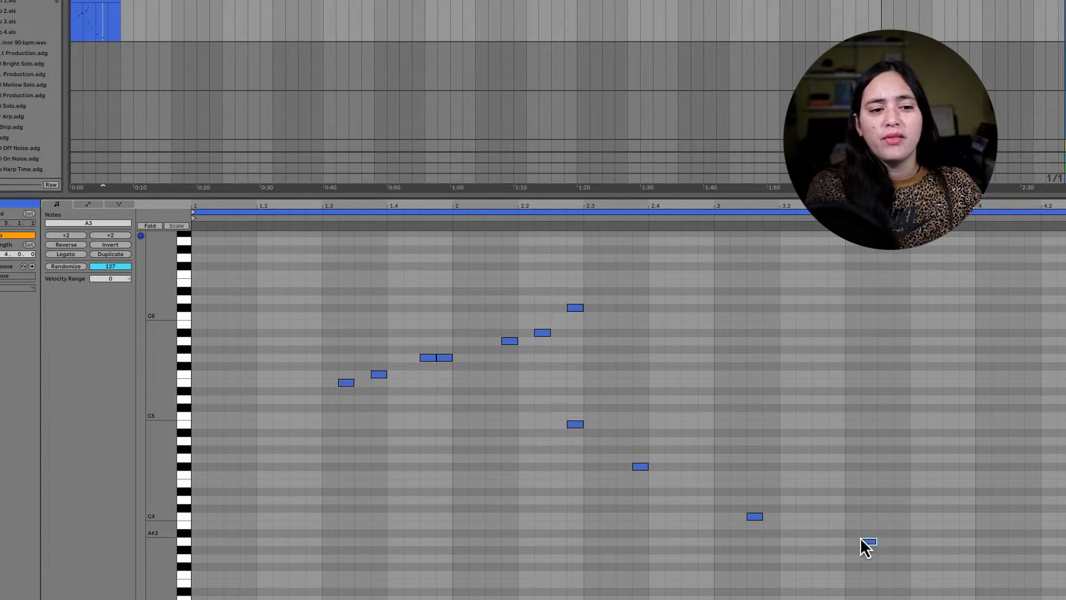
- Draw several freehand rising runs of sixteenth notes from about beat 2.2 to the clip's end, leave draw mode and select all notes
key("b")
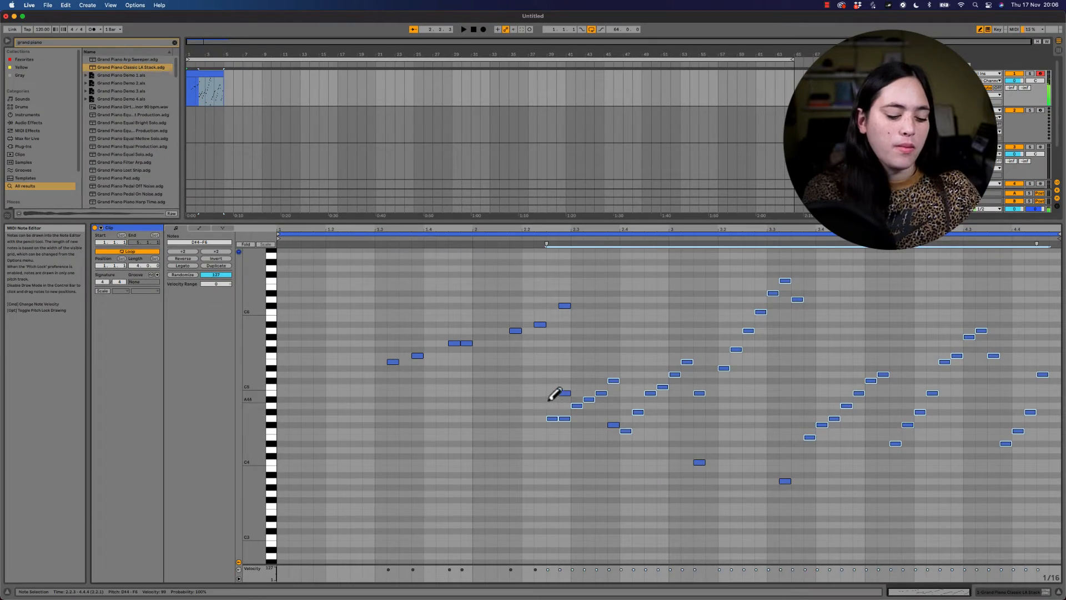
left_click(554, 415, "shift")
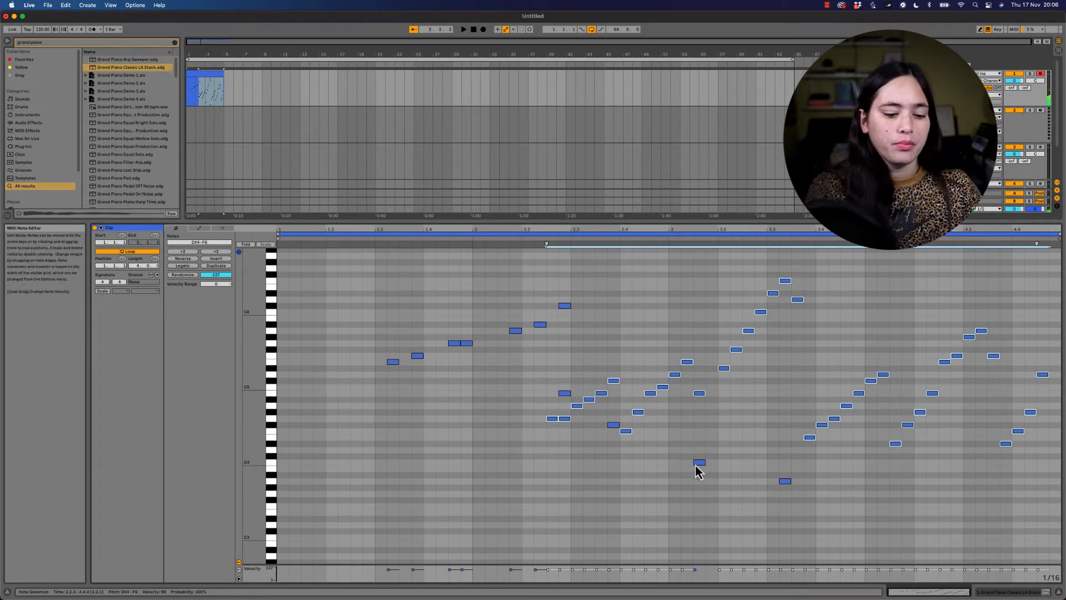
key("super+a")
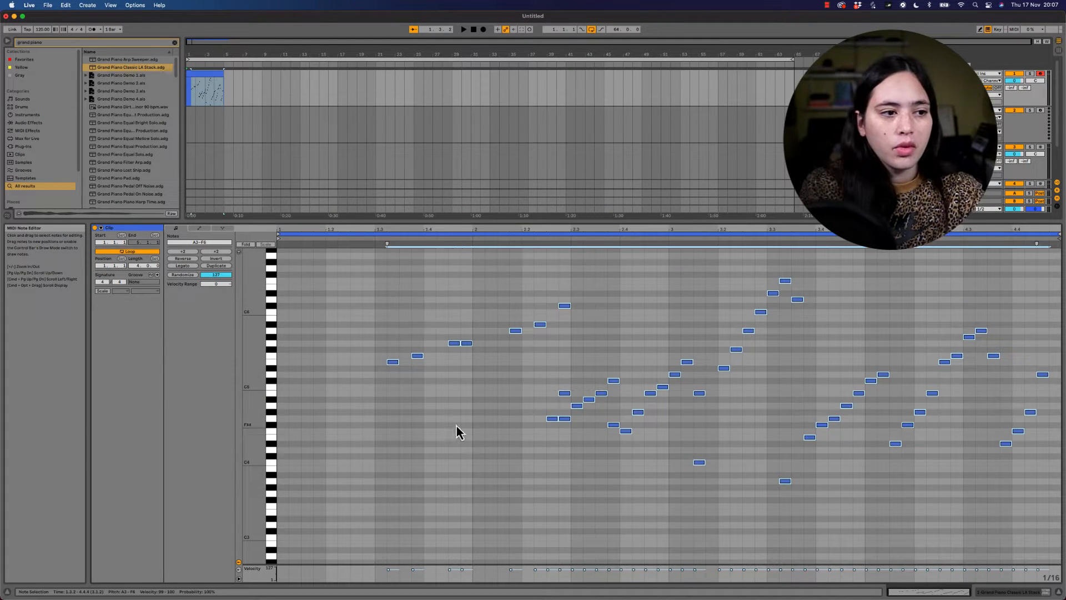
left_click(436, 402)
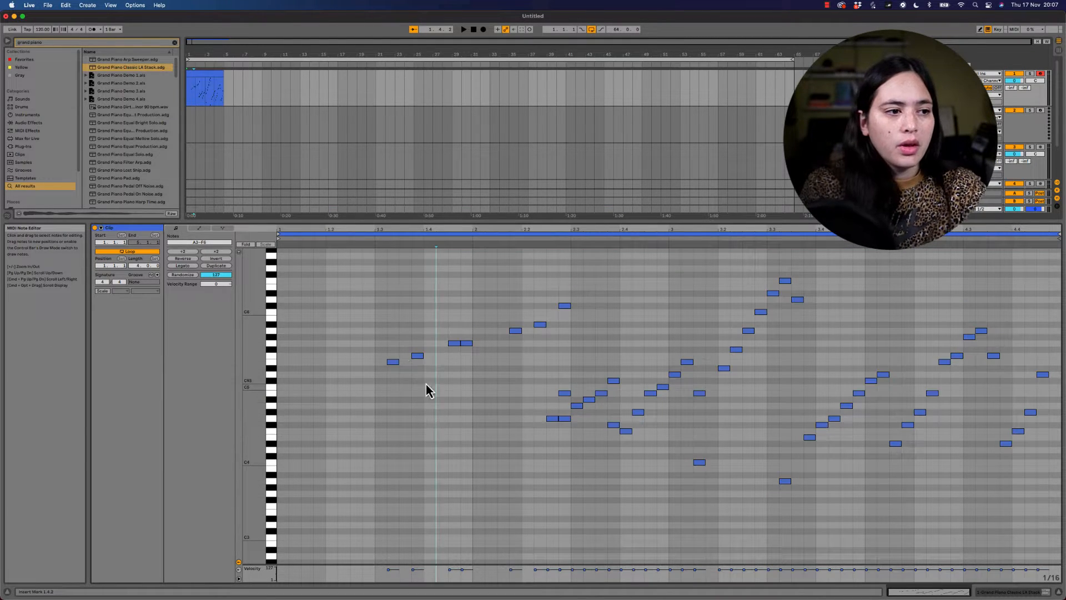
- Move the E5 note near beat 1.3 up to G#5 and two sixteenths earlier
left_click(394, 369)
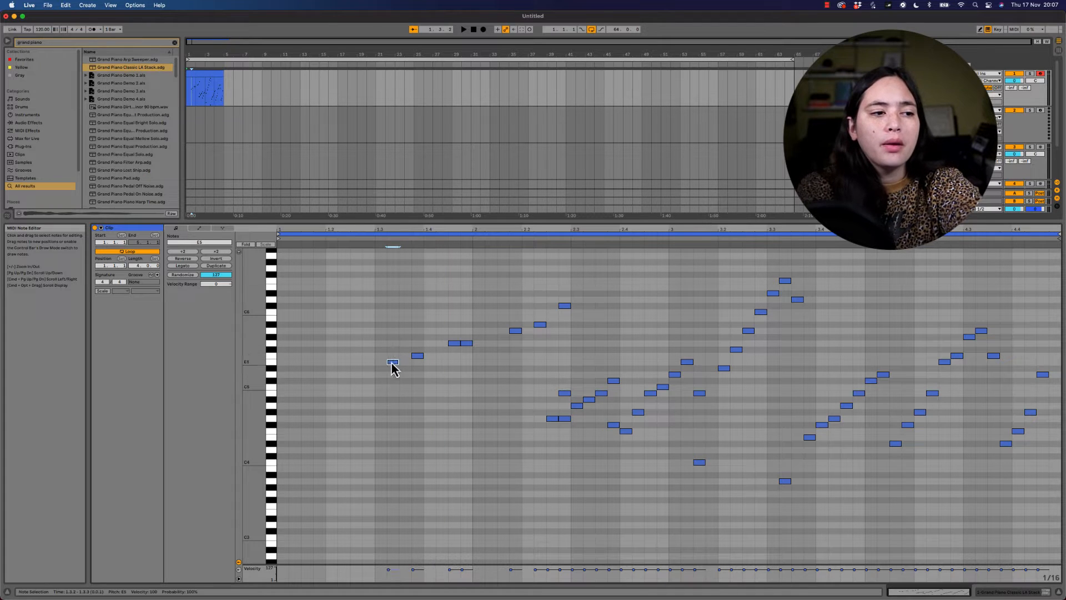
left_click(392, 361)
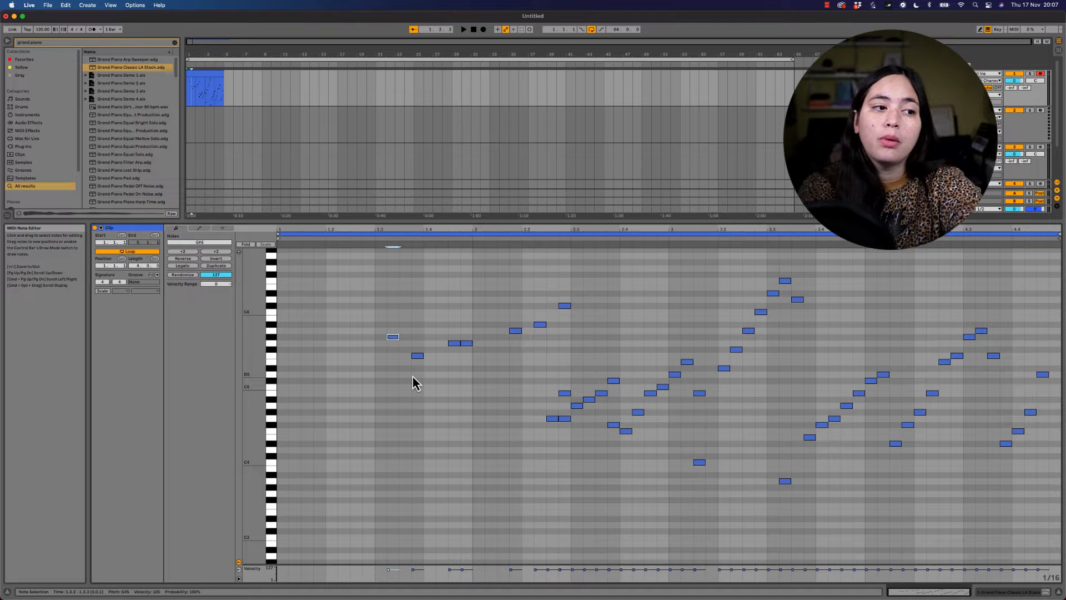
key("Left")
key("Left")
key("Up")
key("Up")
key("Up")
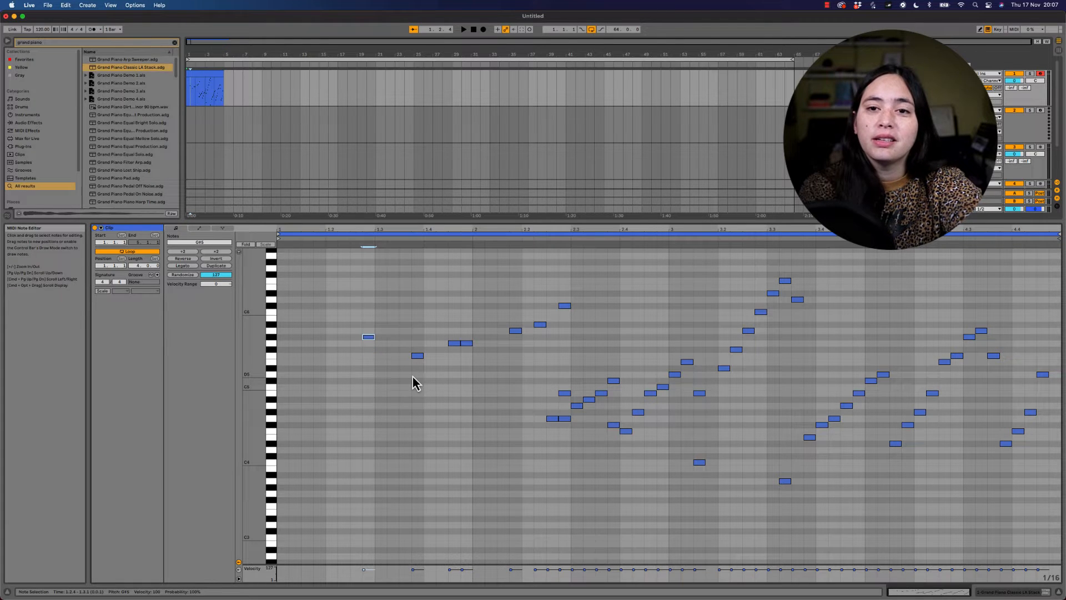
- Raise the selected note in semitone steps to C6, keeping it at the same time position
key("Right")
key("Up")
key("Up")
key("Up")
key("Left")
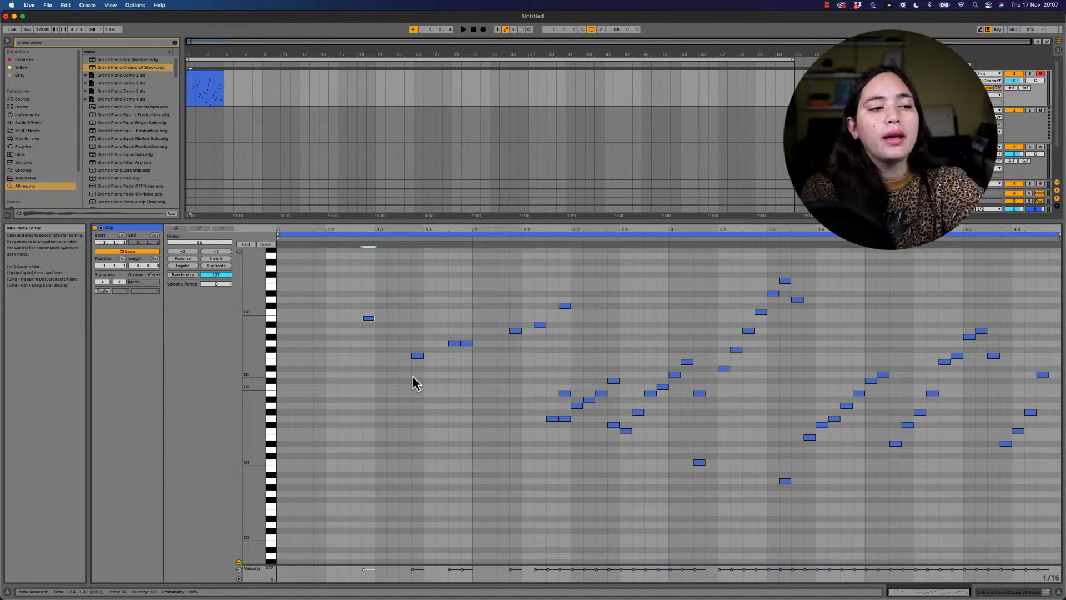
key("Up")
- Transpose the selected note up an octave to C7, down two octaves to C5 and up one octave
key("shift+Up")
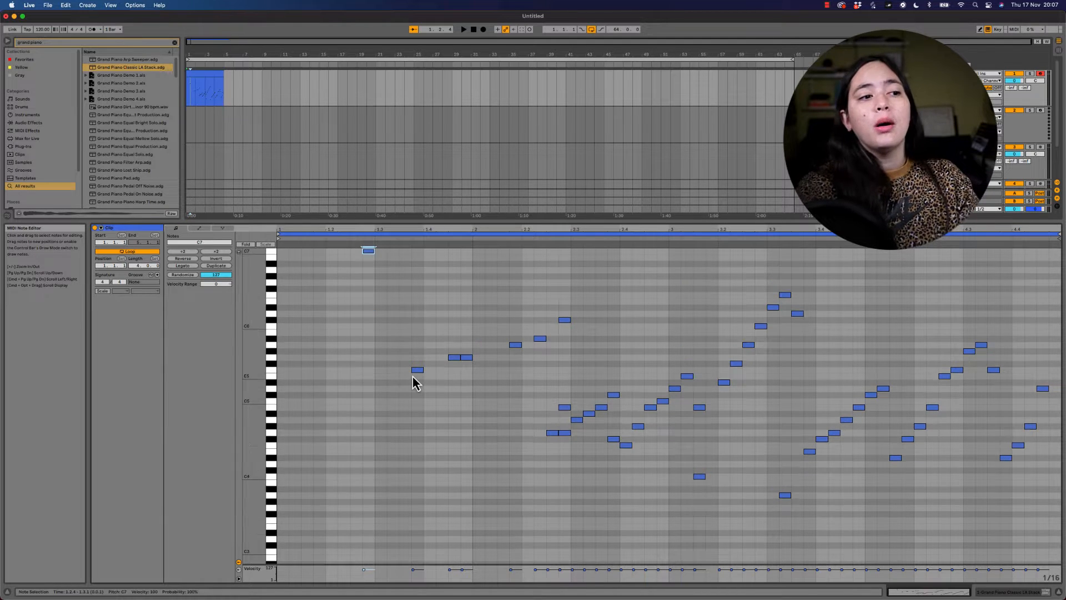
key("shift+Down")
key("shift+Down")
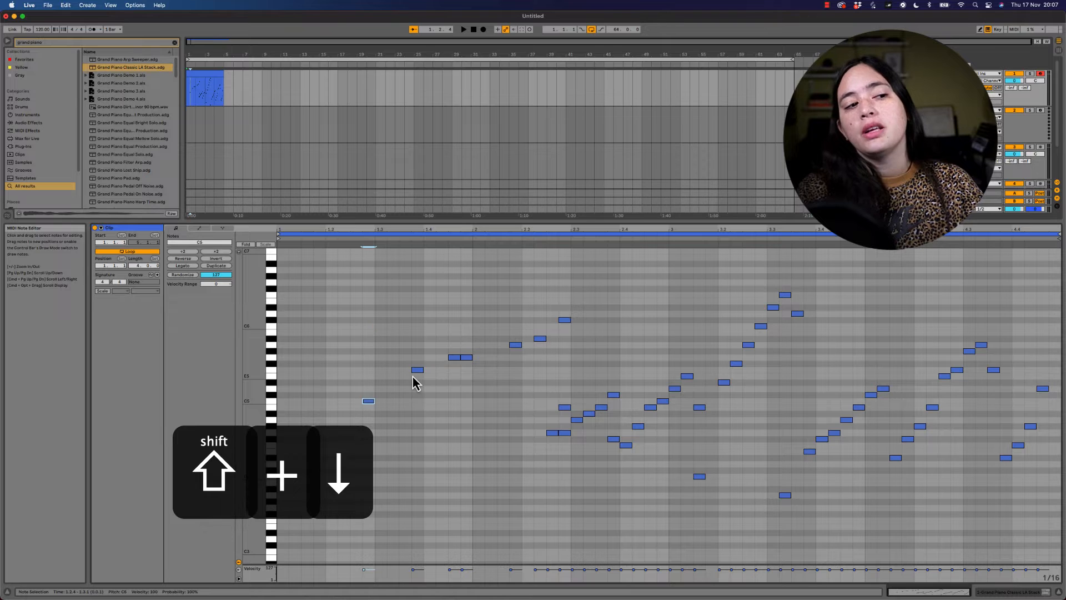
key("shift+Up")
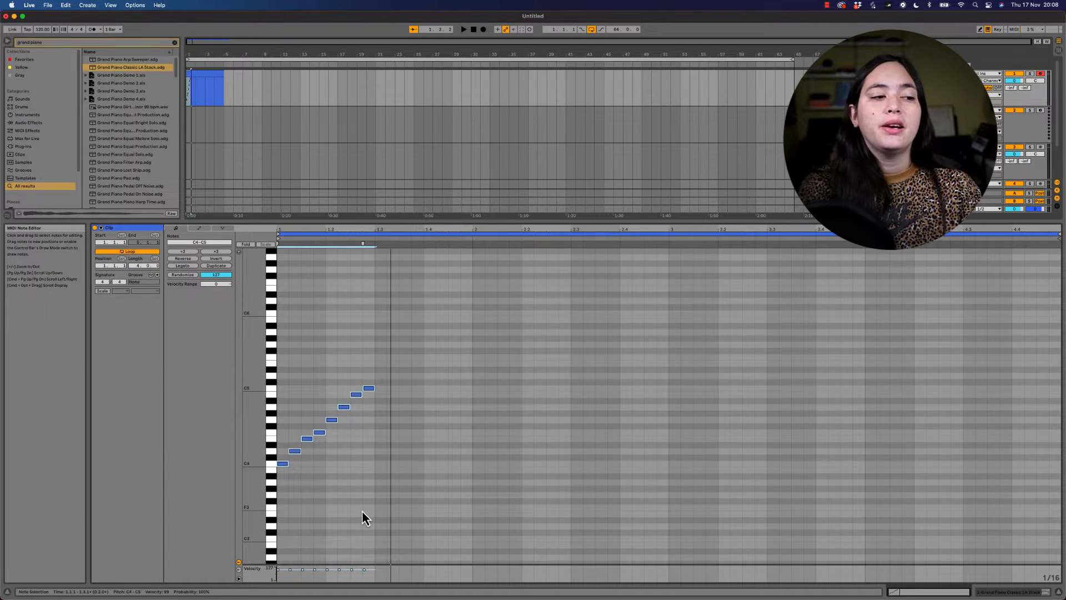
- Shift the scale notes D4 to C5 one sixteenth later and lengthen the C4 note to fill the gap
key("space")
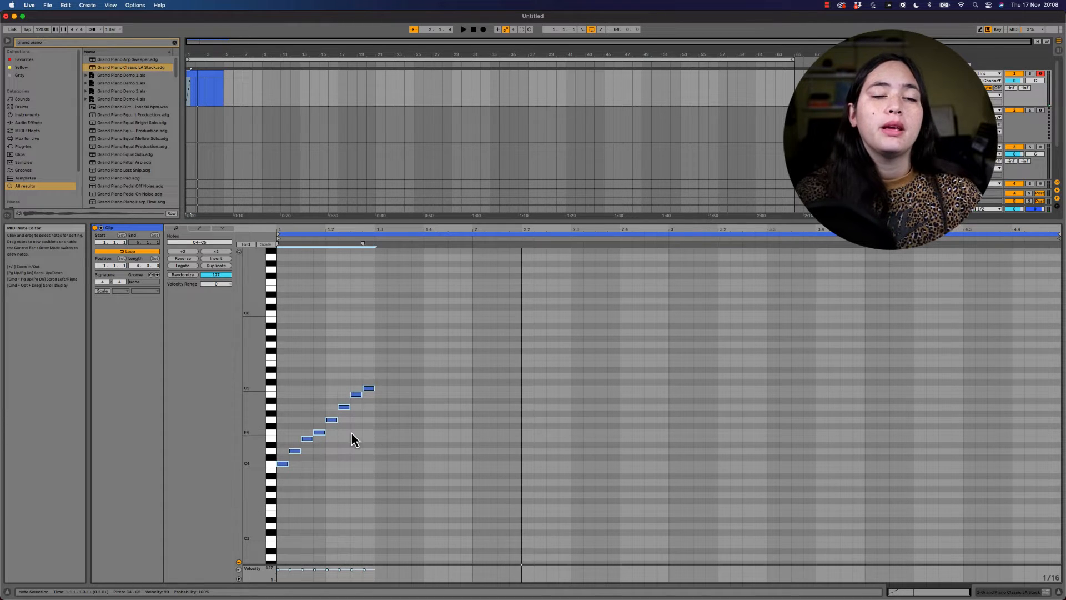
left_click_drag(290, 363, 365, 459)
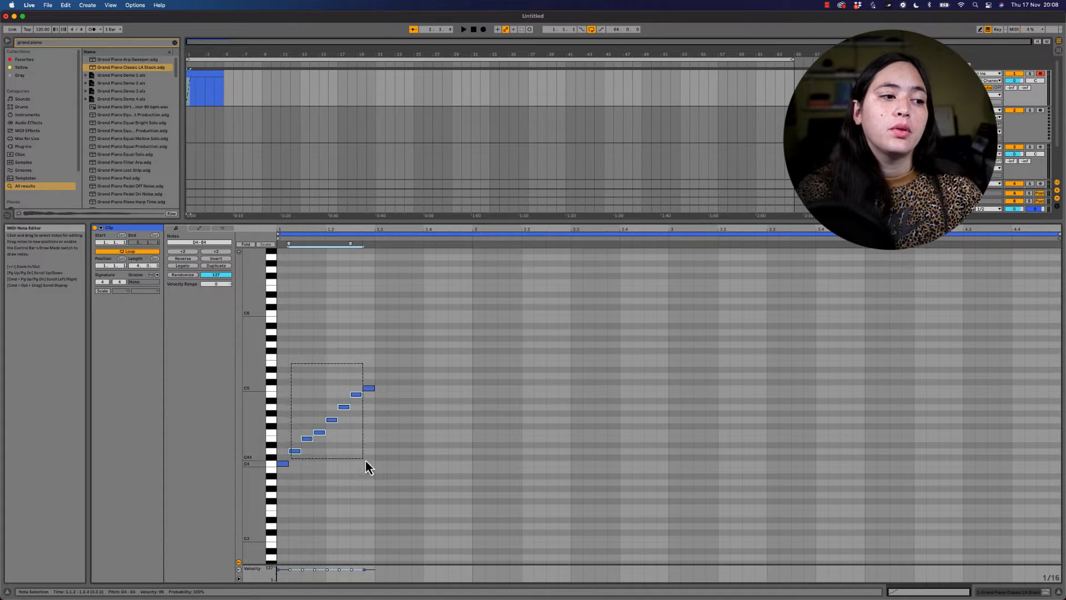
left_click_drag(298, 453, 317, 453)
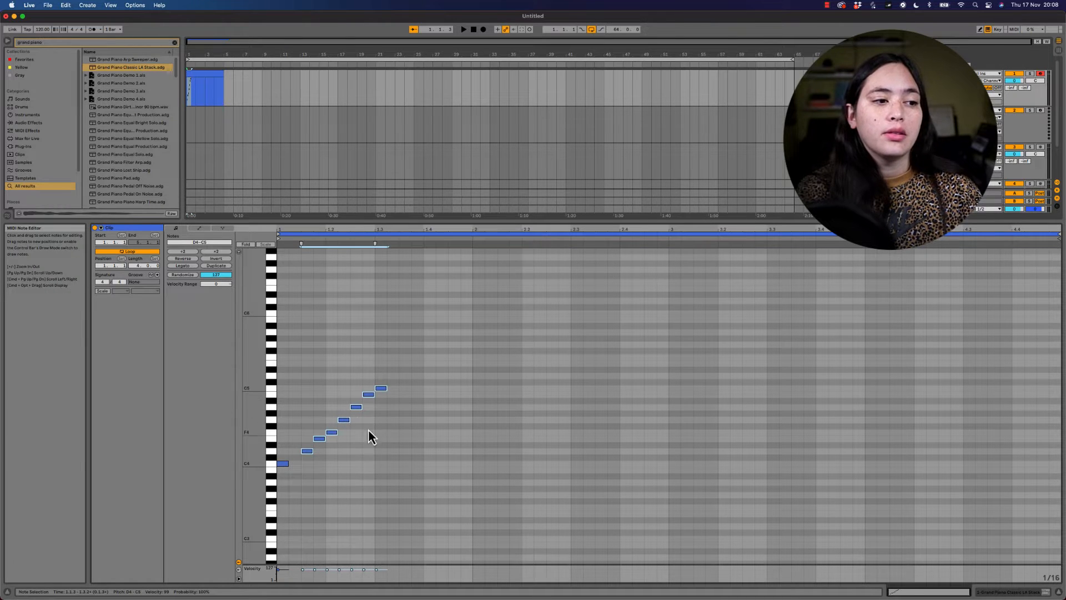
left_click(285, 465)
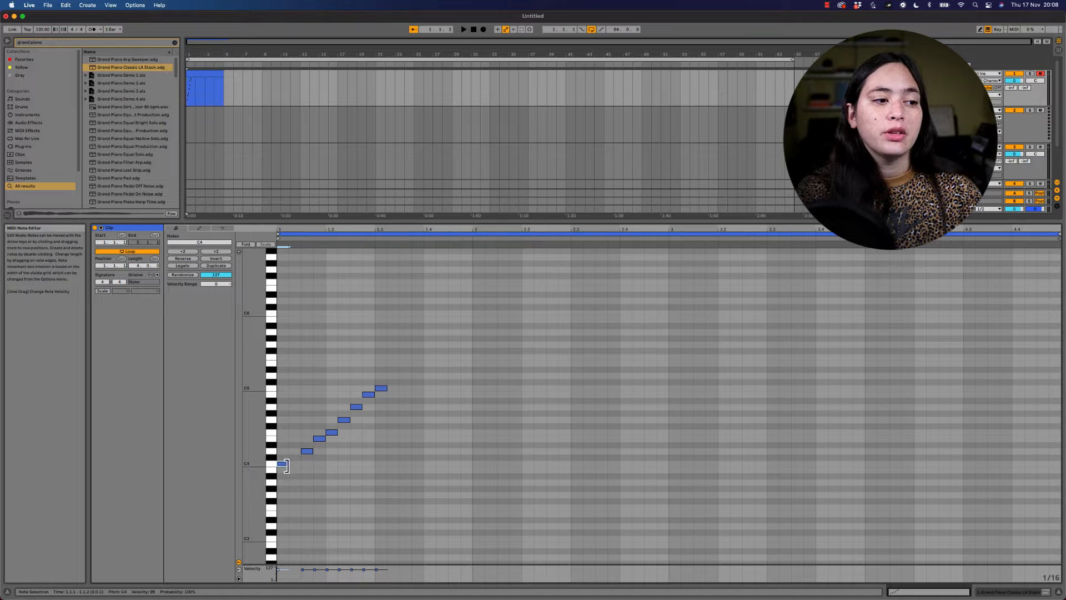
left_click_drag(287, 467, 299, 465)
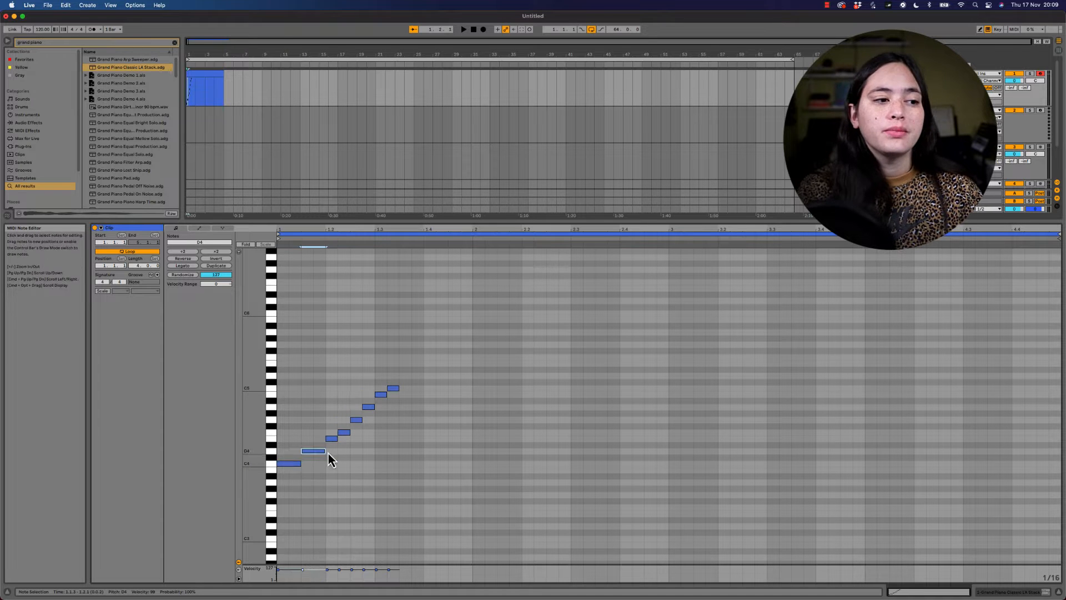
- Compress the whole C4–C5 scale to double tempo with ÷2 and play the clip
left_click(339, 382)
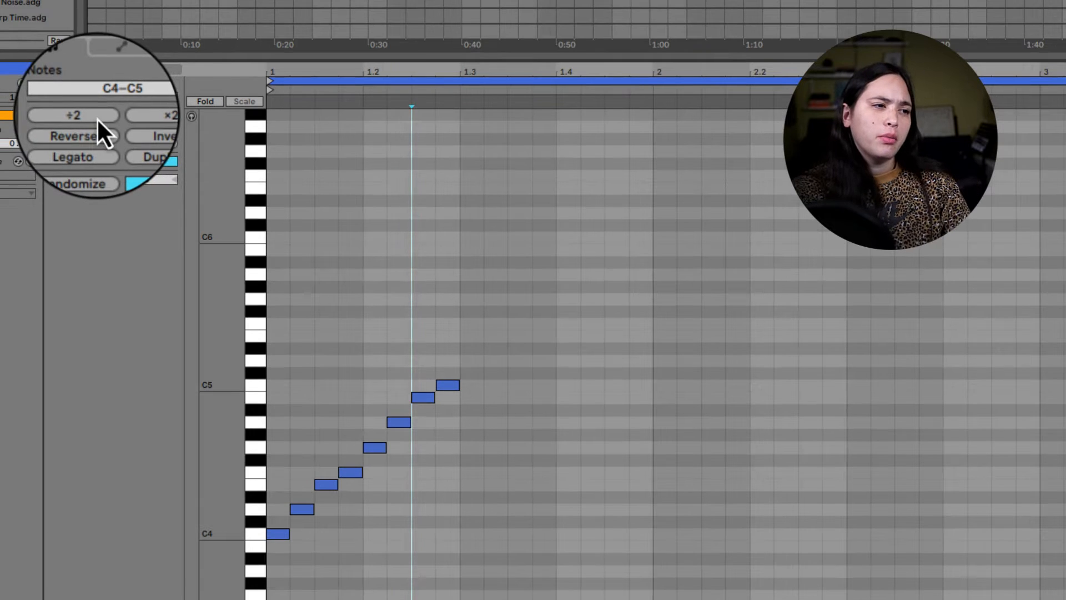
left_click(72, 117)
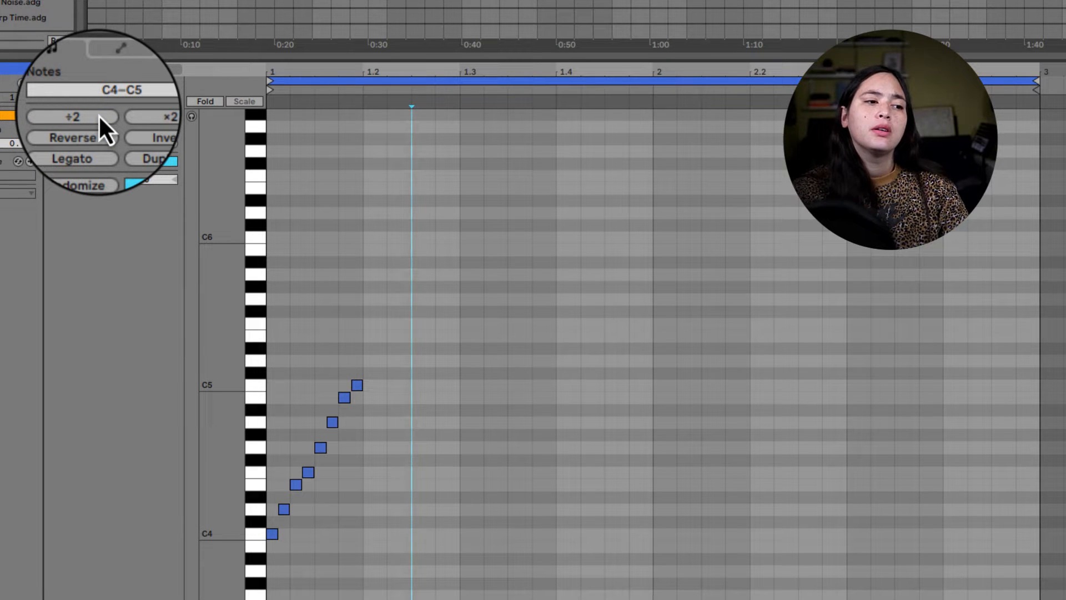
key("space")
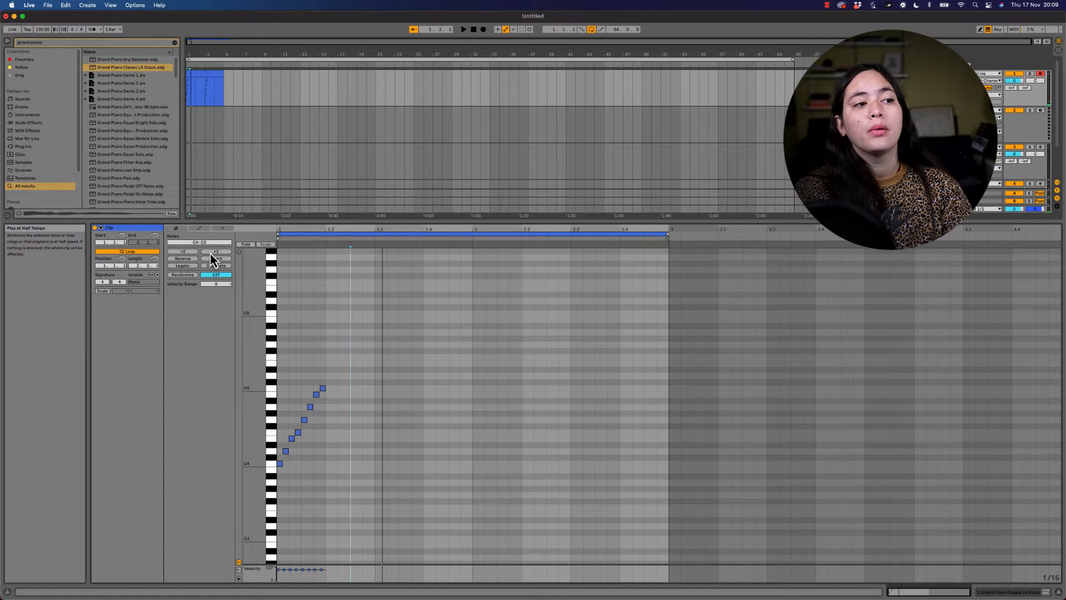
- Stretch the scale with ×2 until the clip loop is 8 bars long
left_click(217, 251)
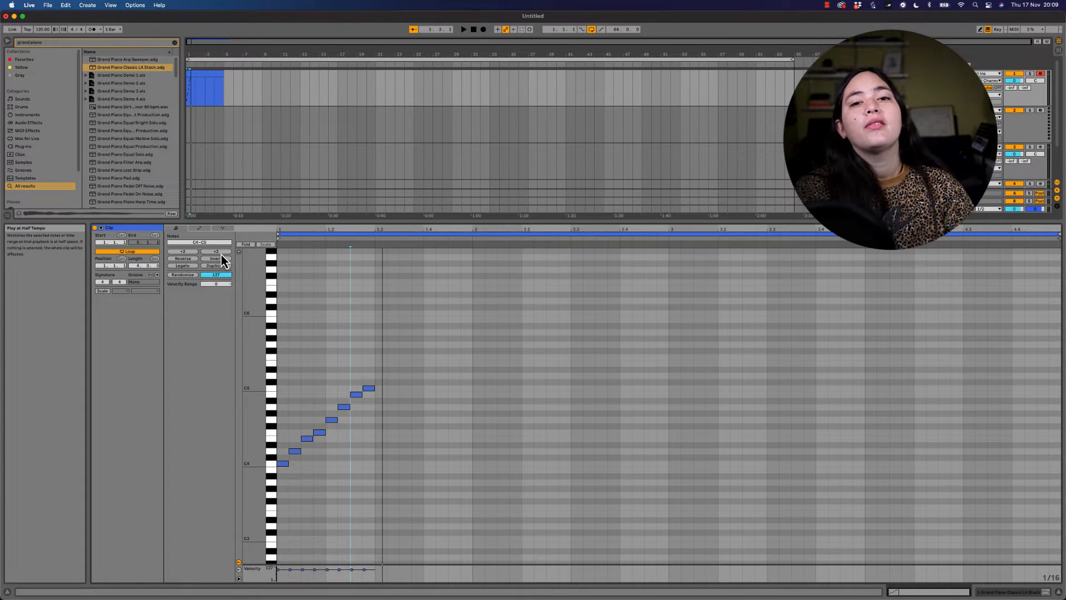
left_click(221, 253)
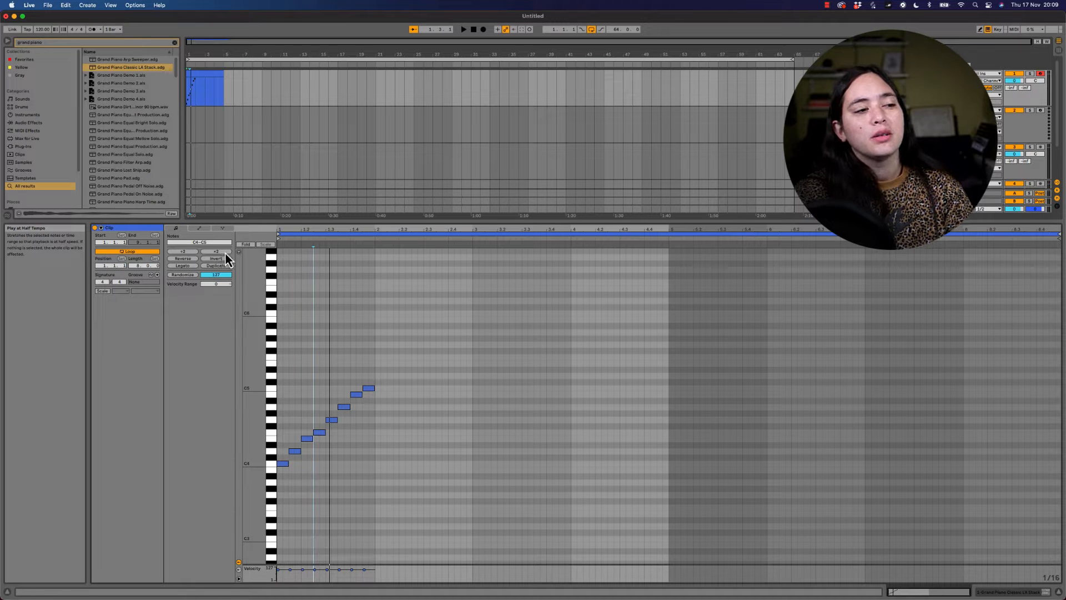
left_click(216, 252)
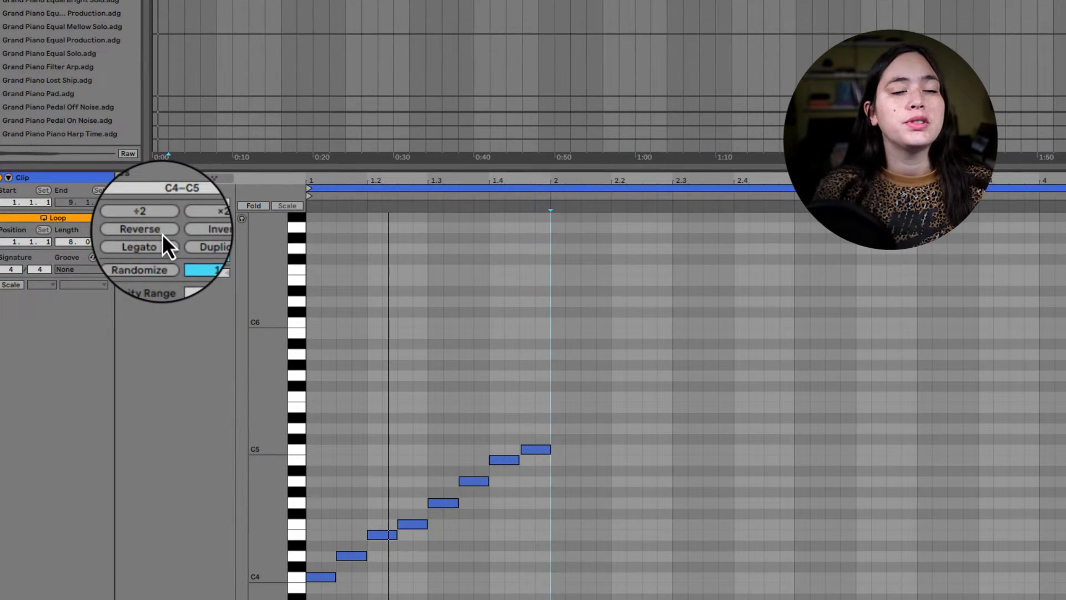
- Reverse the order of the scale notes and play the clip
left_click(186, 259)
key("space")
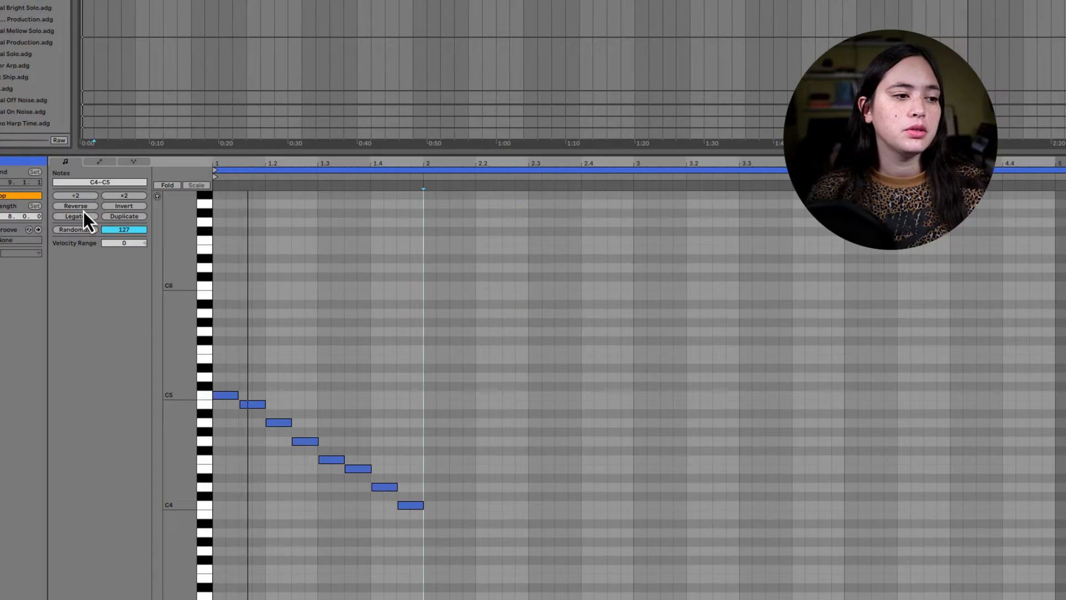
key("space")
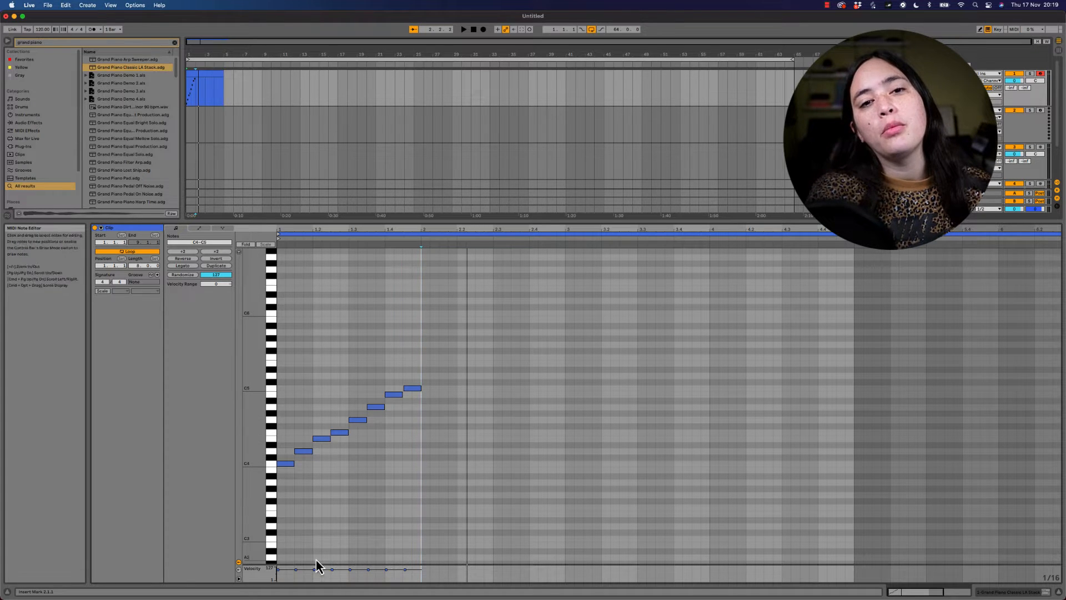
- Apply Legato to all the scale notes and play the clip
left_click_drag(403, 507, 275, 350)
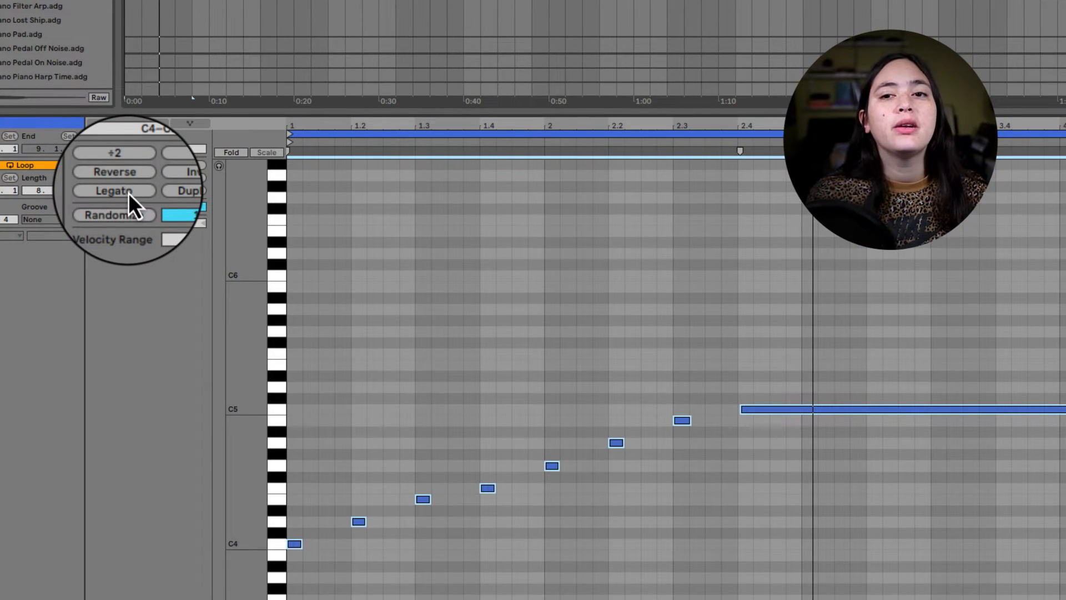
left_click(112, 192)
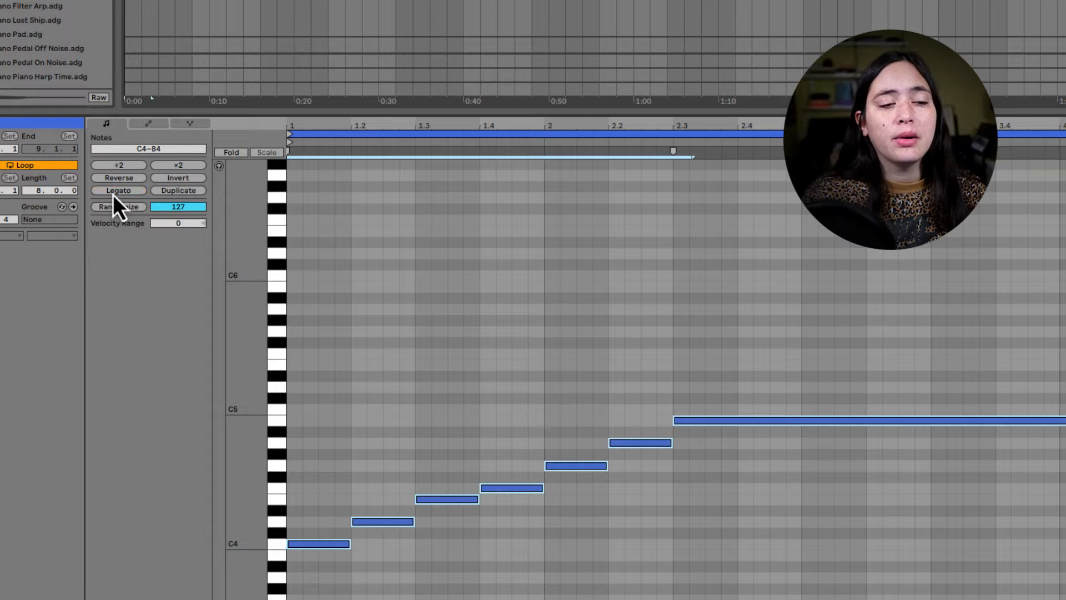
key("space")
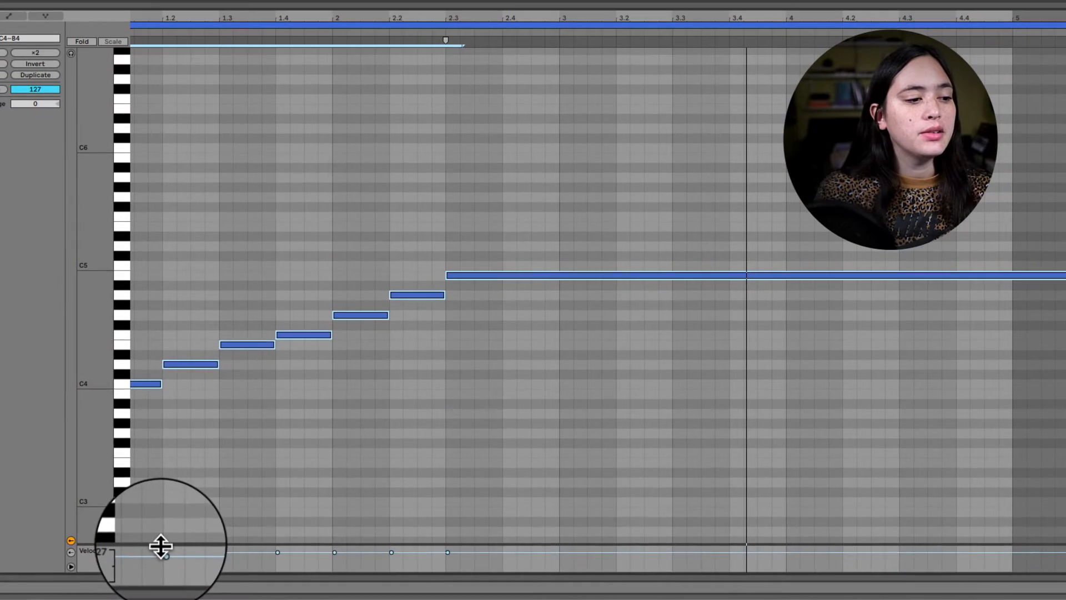
- Enlarge the velocity lane below the piano roll and clear the note selection at the start of the clip
left_click_drag(296, 565, 305, 520)
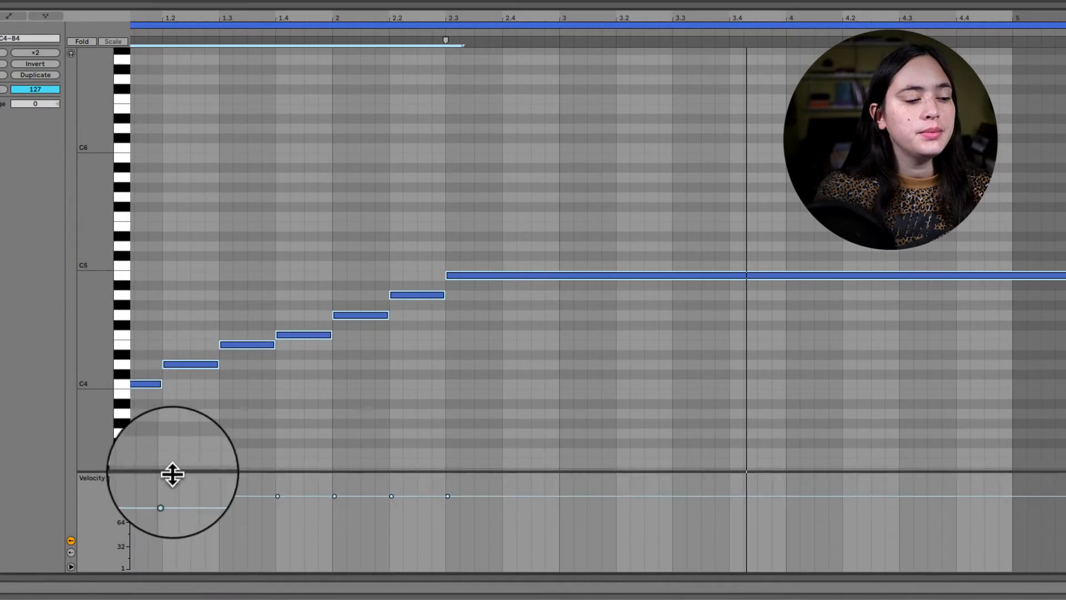
left_click_drag(172, 474, 161, 418)
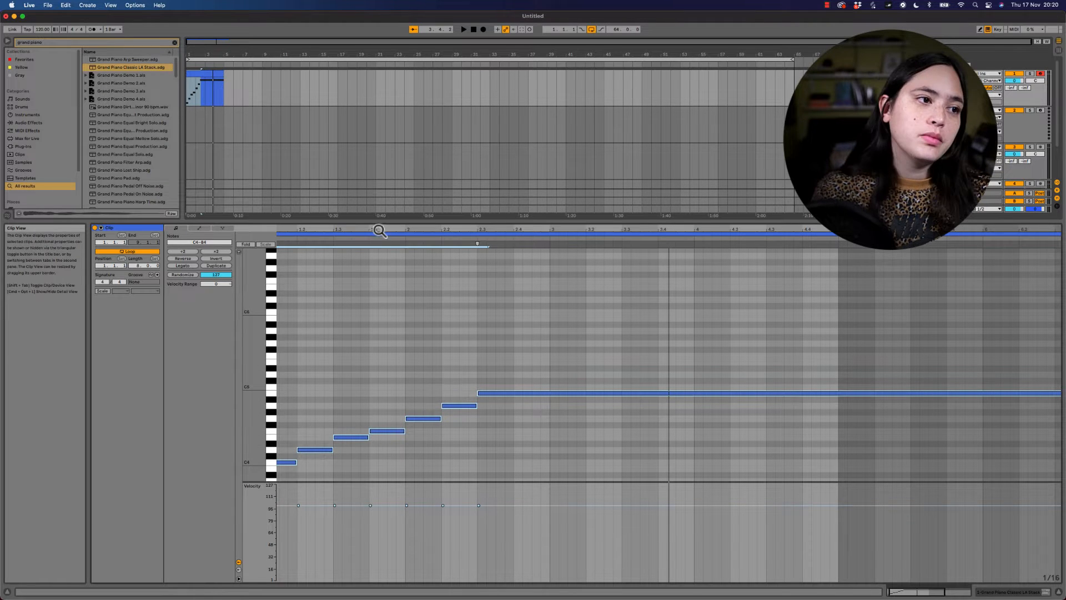
scroll(333, 386, "left", 2)
left_click(330, 422)
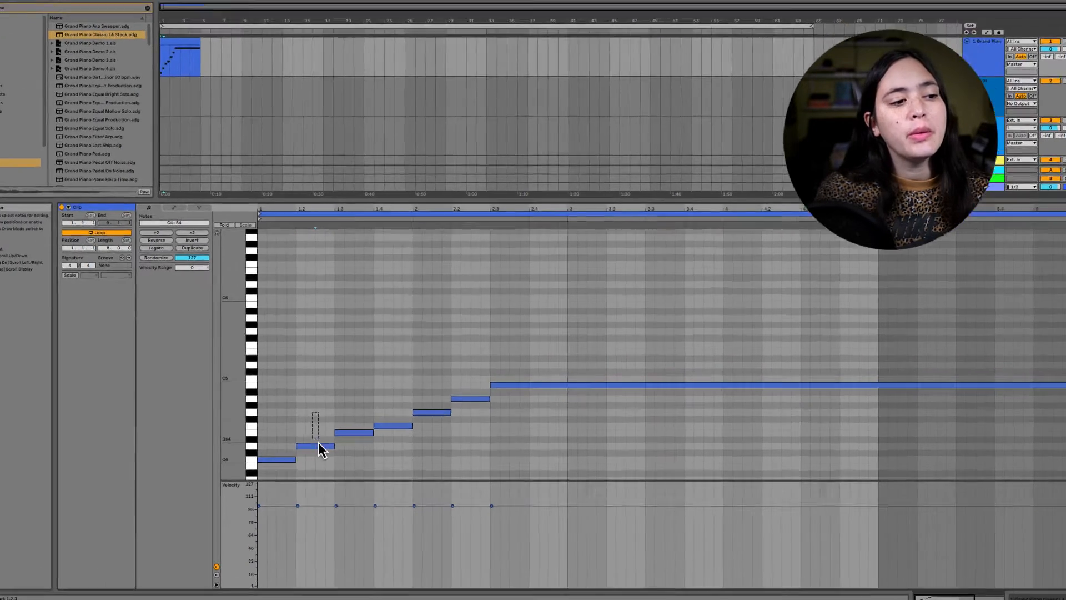
- Lower the velocity of the D4, F4 and A4 notes together to about 33 and play the clip
left_click(322, 449)
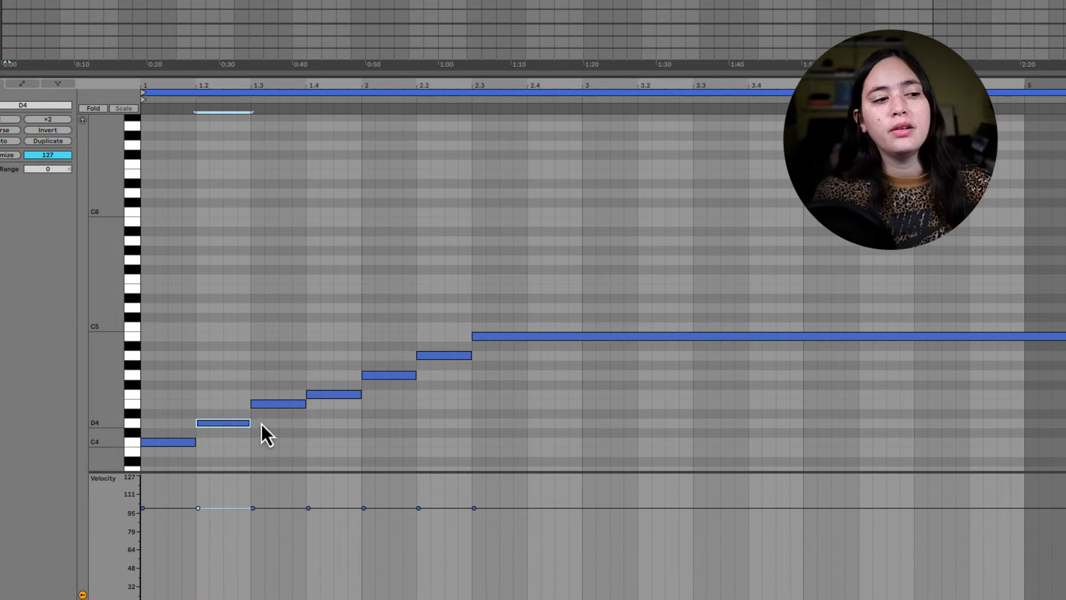
left_click(333, 393, "shift")
left_click(436, 355, "shift")
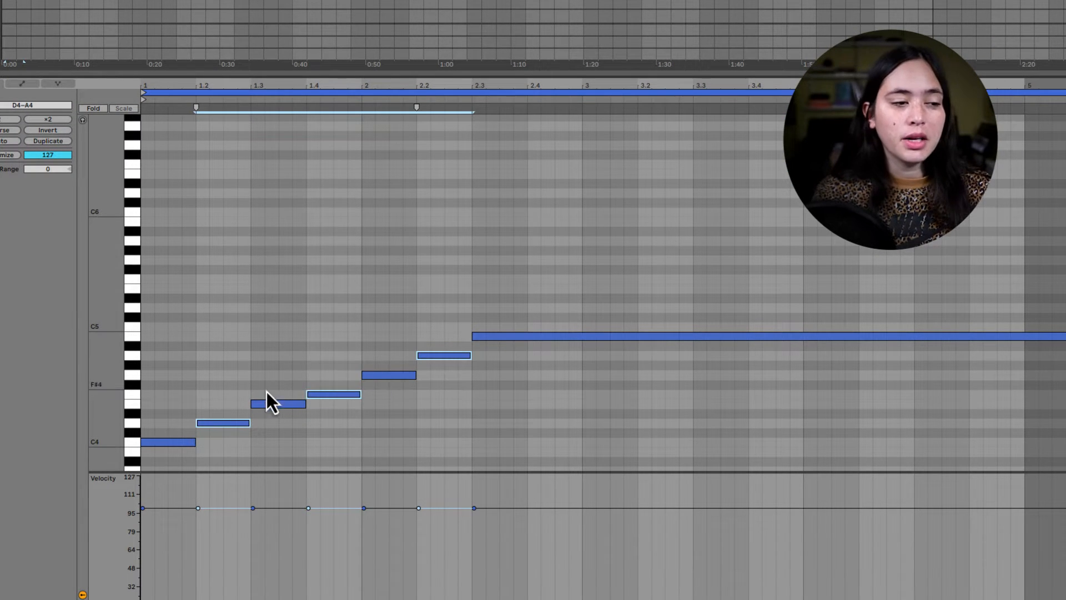
left_click_drag(221, 381, 228, 426)
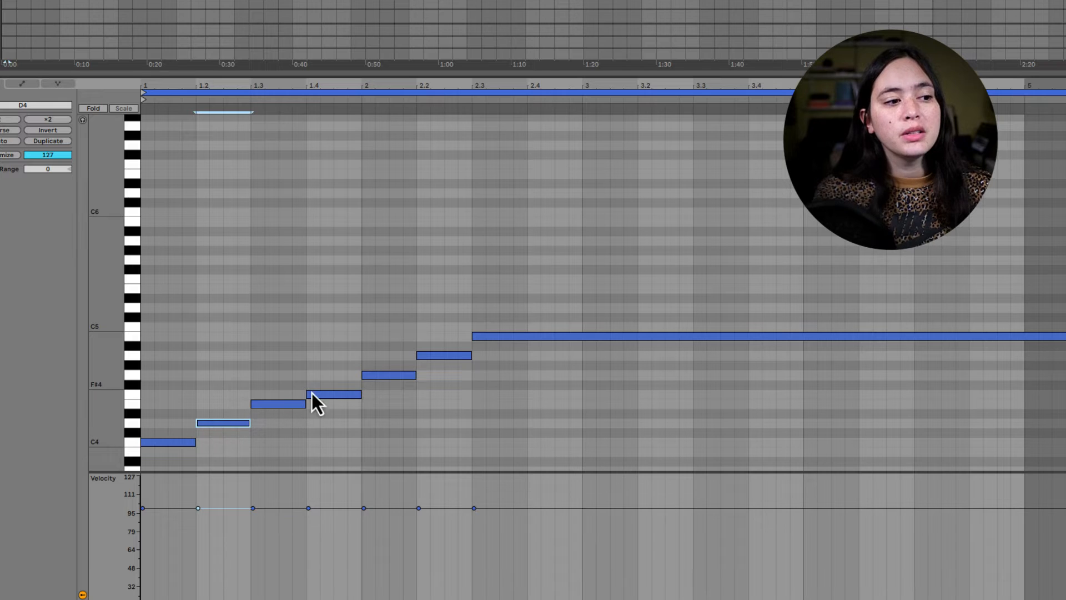
left_click(329, 394, "shift")
left_click(430, 356, "shift")
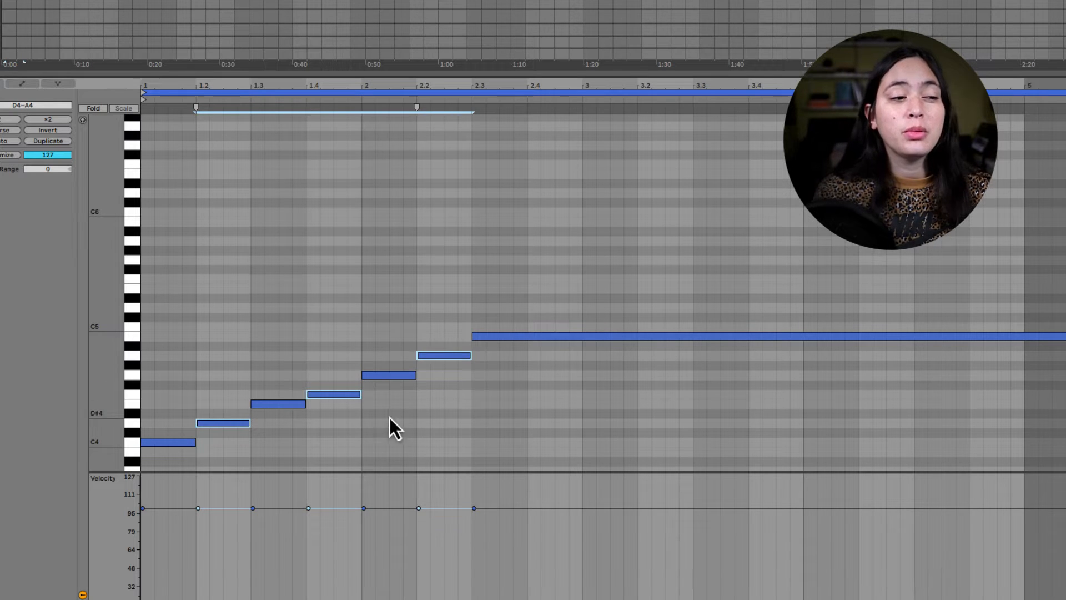
left_click_drag(308, 508, 334, 558)
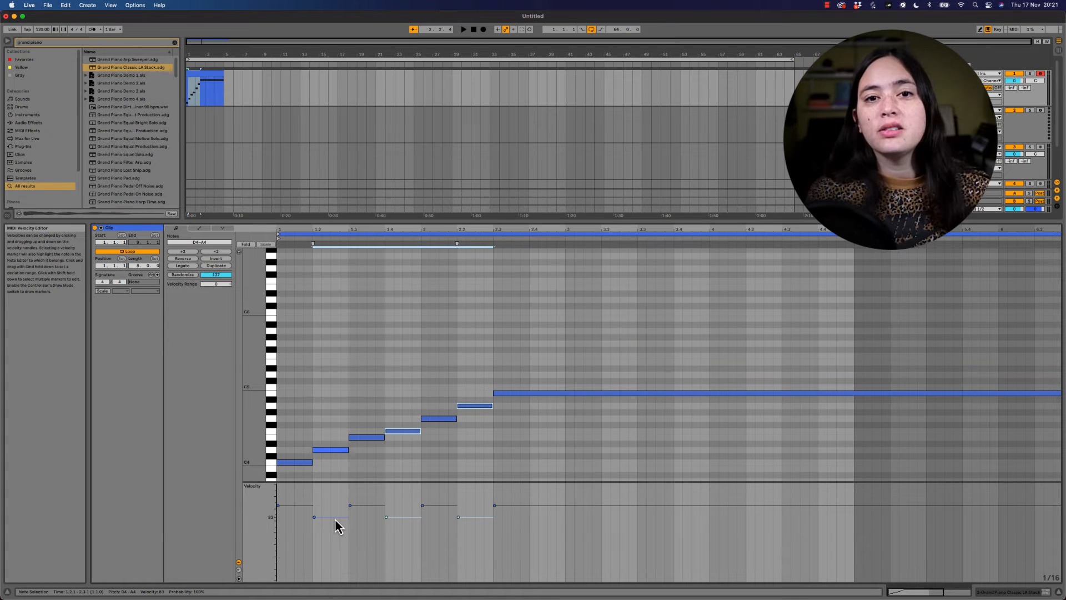
key("space")
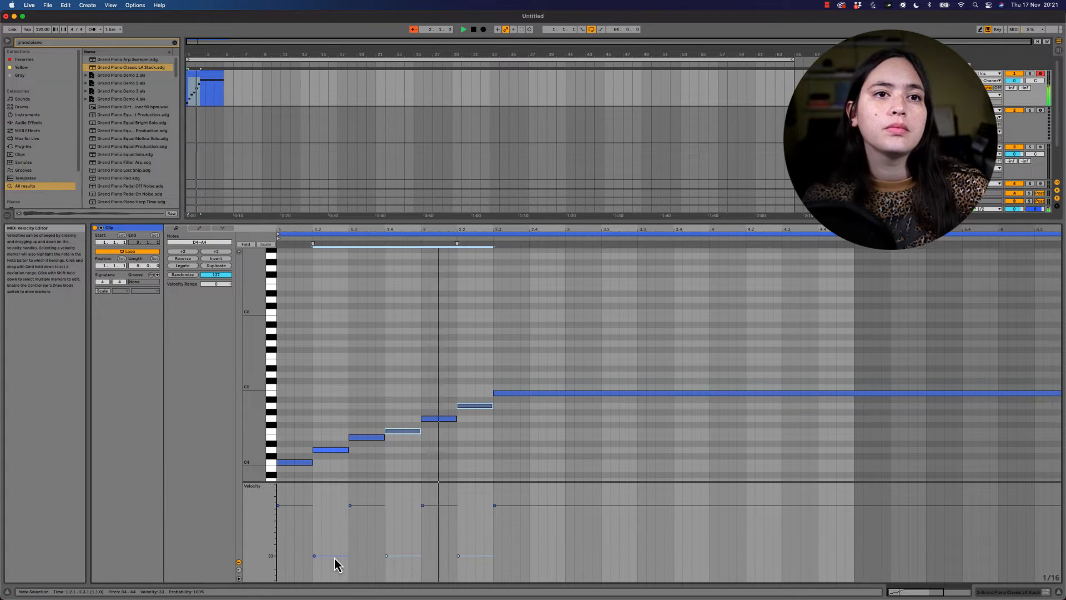
left_click_drag(334, 558, 334, 558)
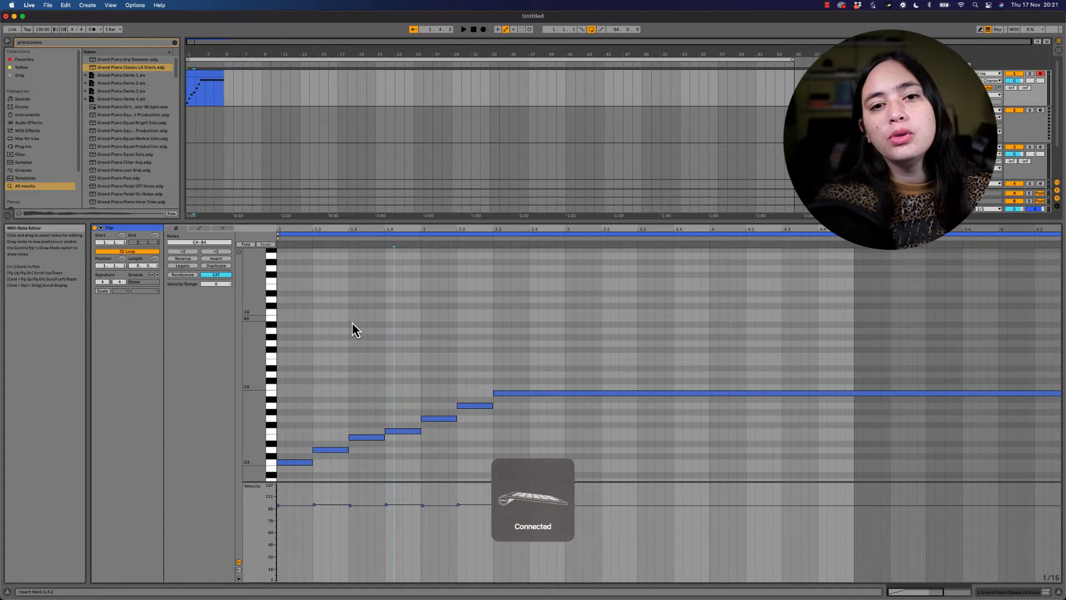
- Try to randomize the velocities of the scale notes
left_click(191, 276)
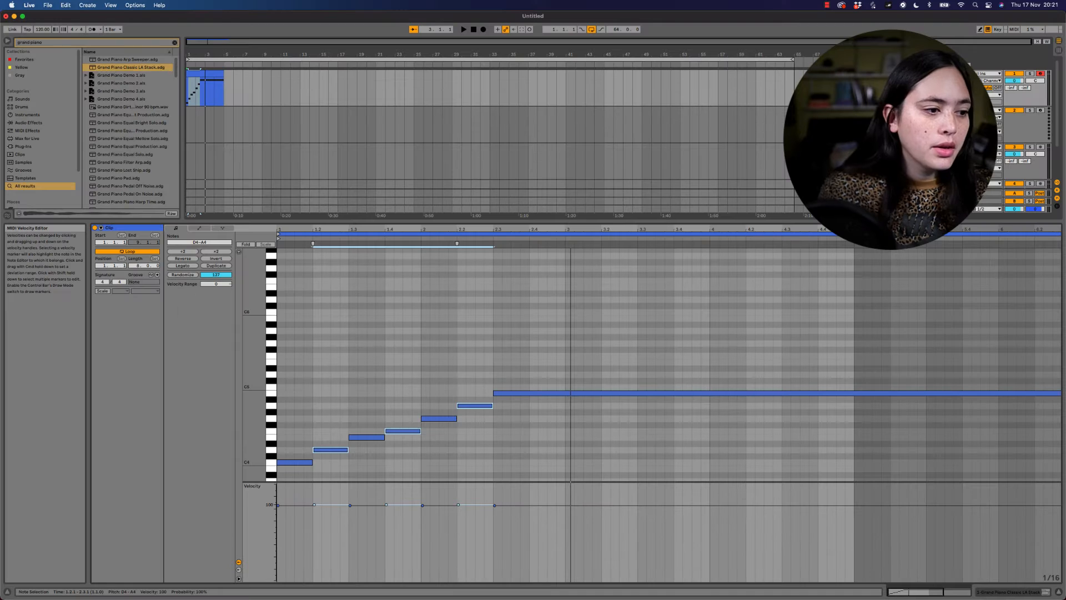
left_click(394, 389)
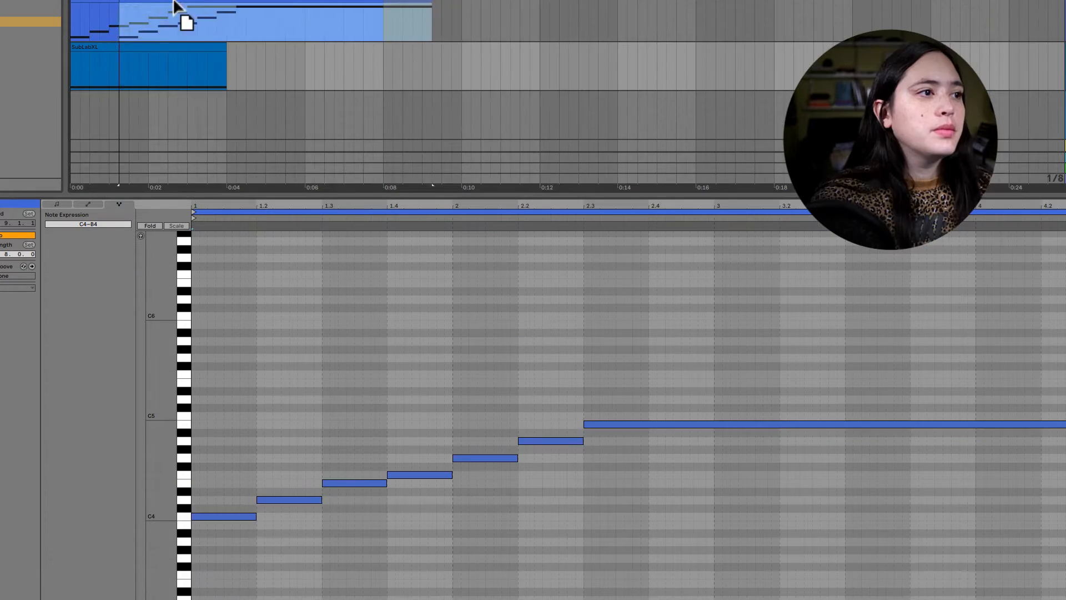
- Select the SubLabXL bass clip in the arrangement and play it
left_click(187, 49)
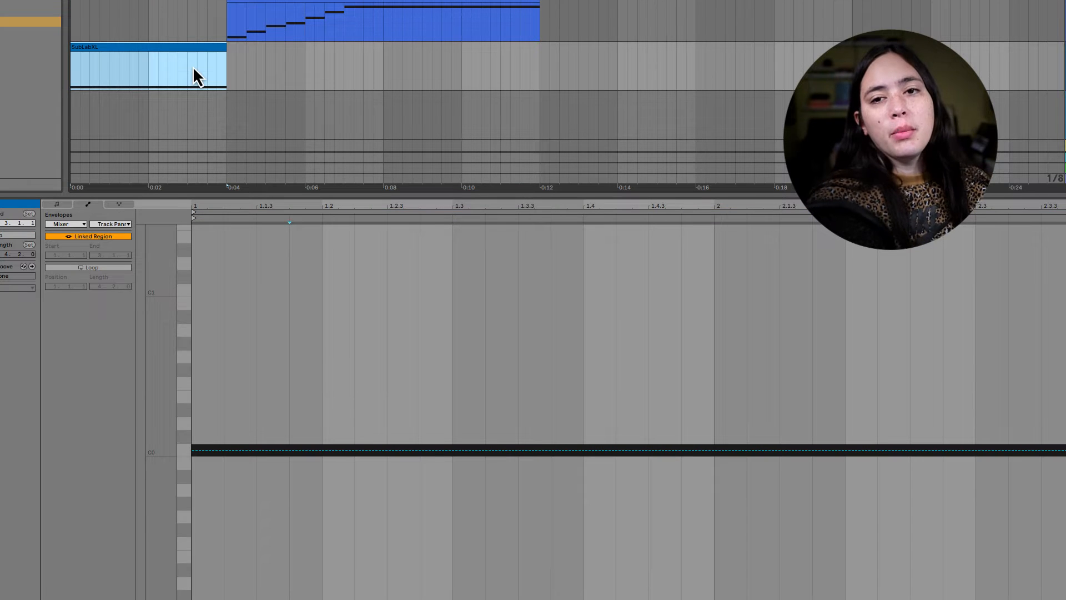
key("space")
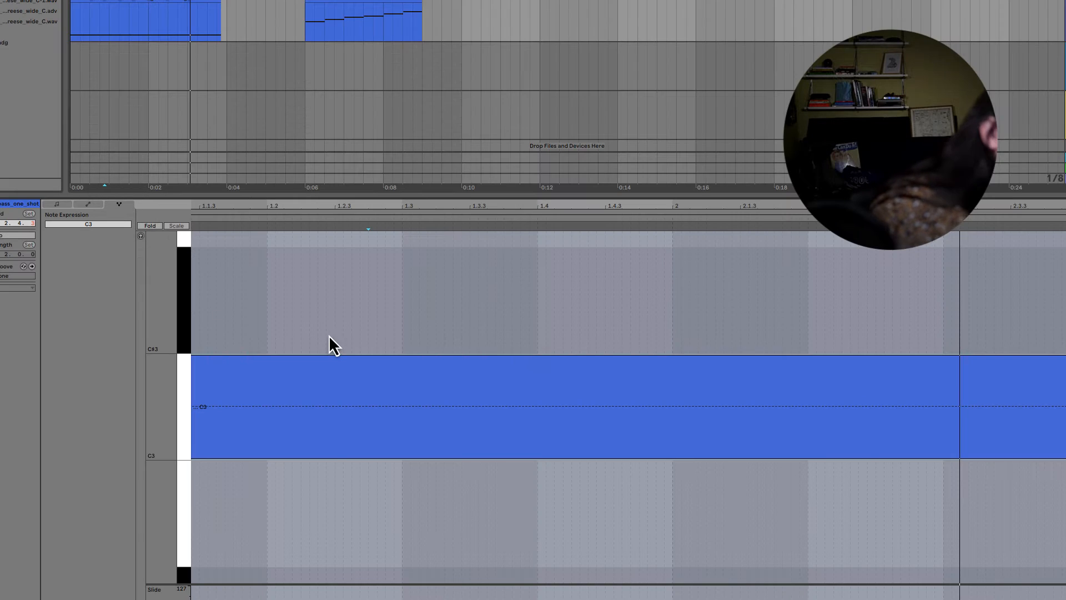
- Place the insert marker at 1.2.3 in the bass one-shot clip, play its C3 note from there and stop
left_click(337, 350)
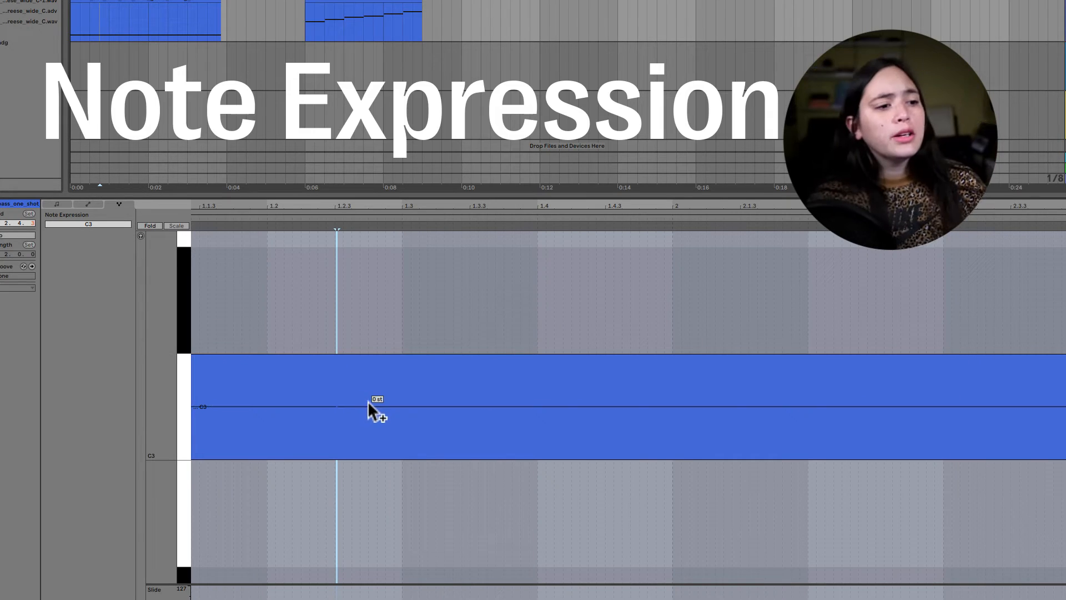
key("space")
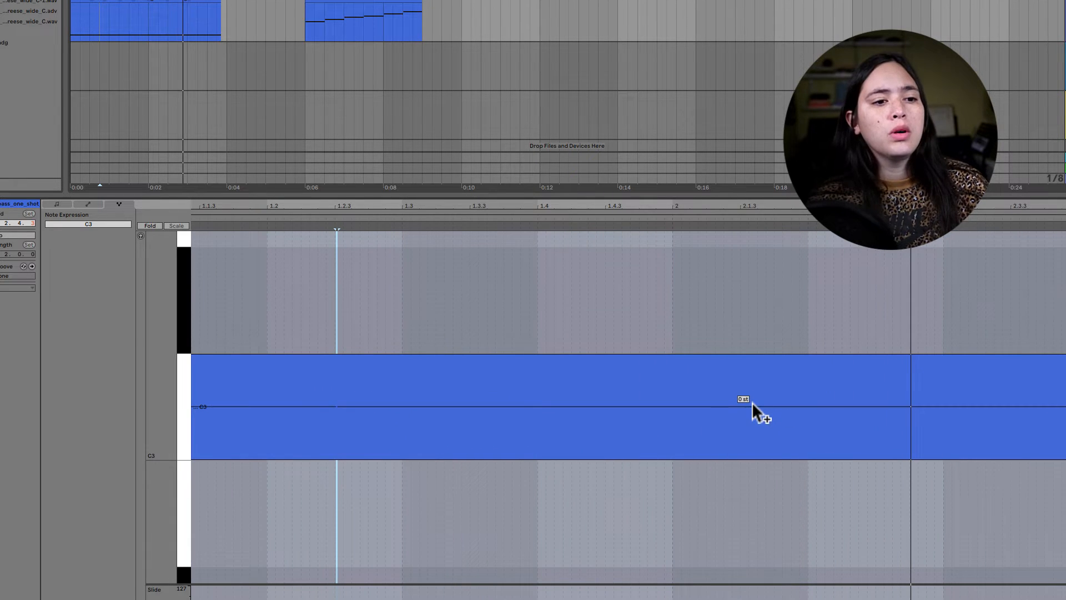
key("space")
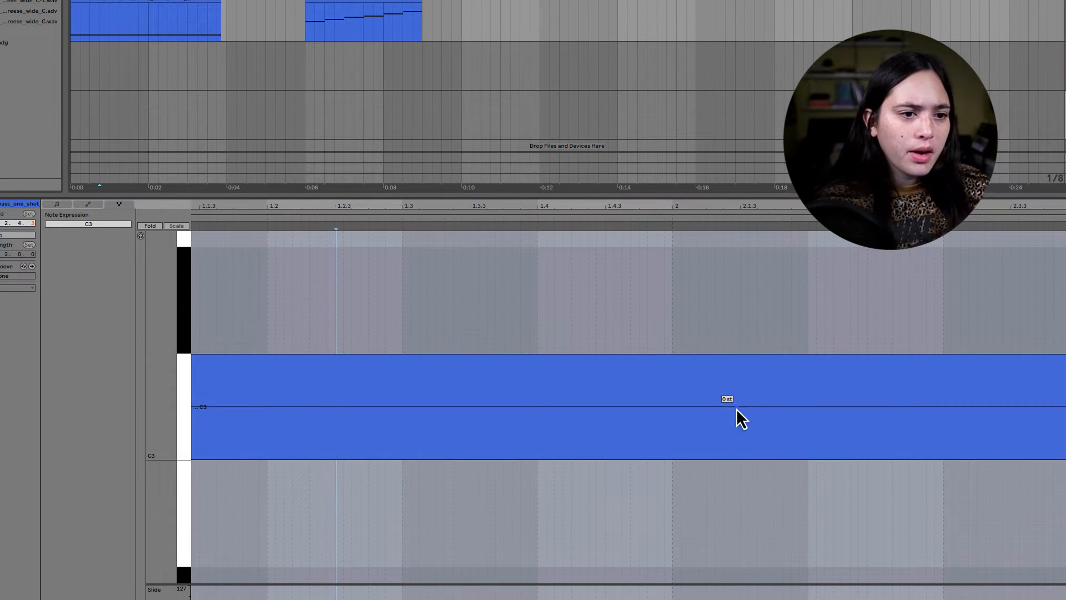
- Add a pitch expression spike of about +9.31 semitones to the C3 note between 2.1.3 and 2.2, and play the clip
left_click(808, 406)
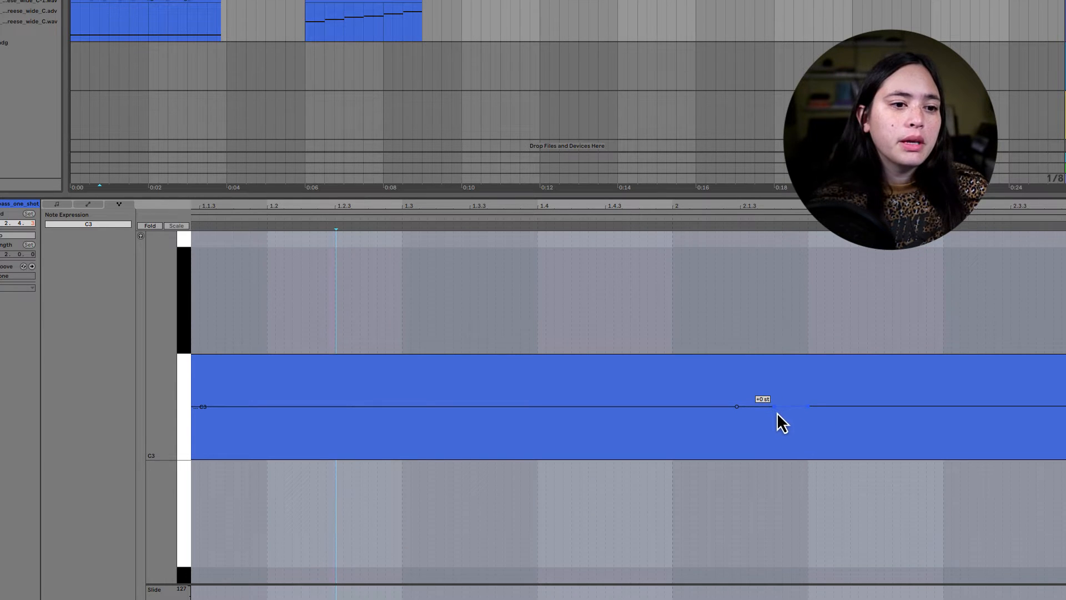
left_click_drag(773, 407, 778, 306)
scroll(777, 428, "down", 3)
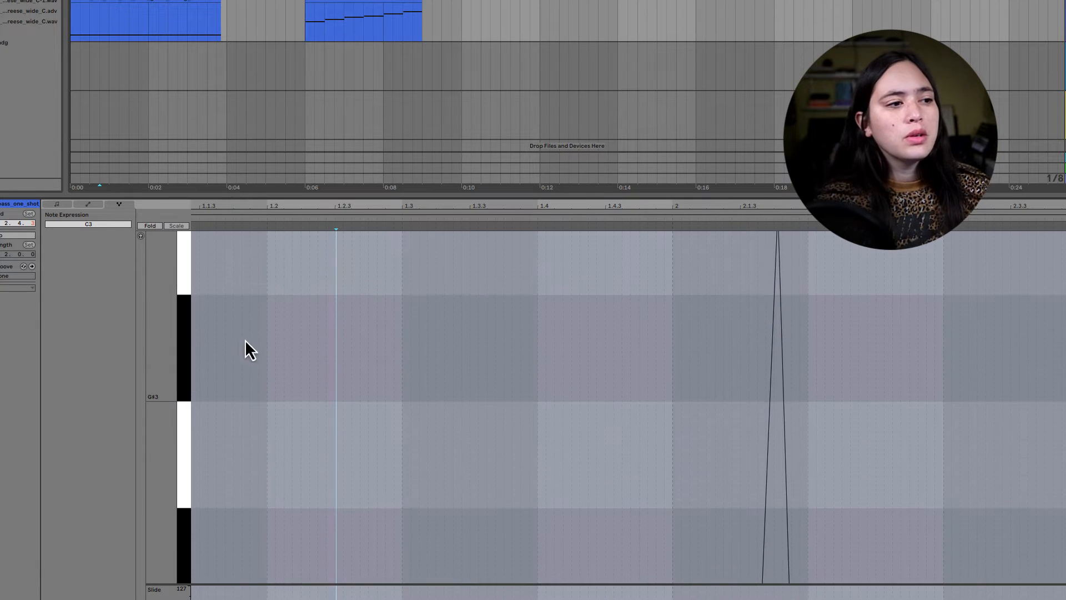
left_click_drag(154, 367, 83, 366)
key("space")
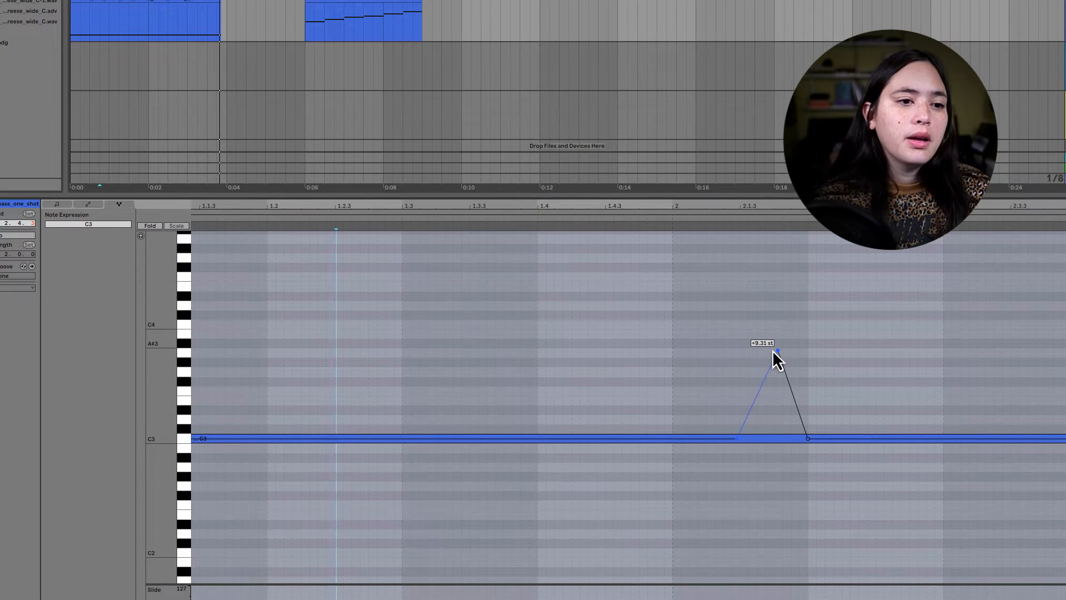
- Reshape the C3 pitch spike with a higher, earlier peak, an earlier start and an end beyond 2.2
left_click_drag(775, 350, 754, 279)
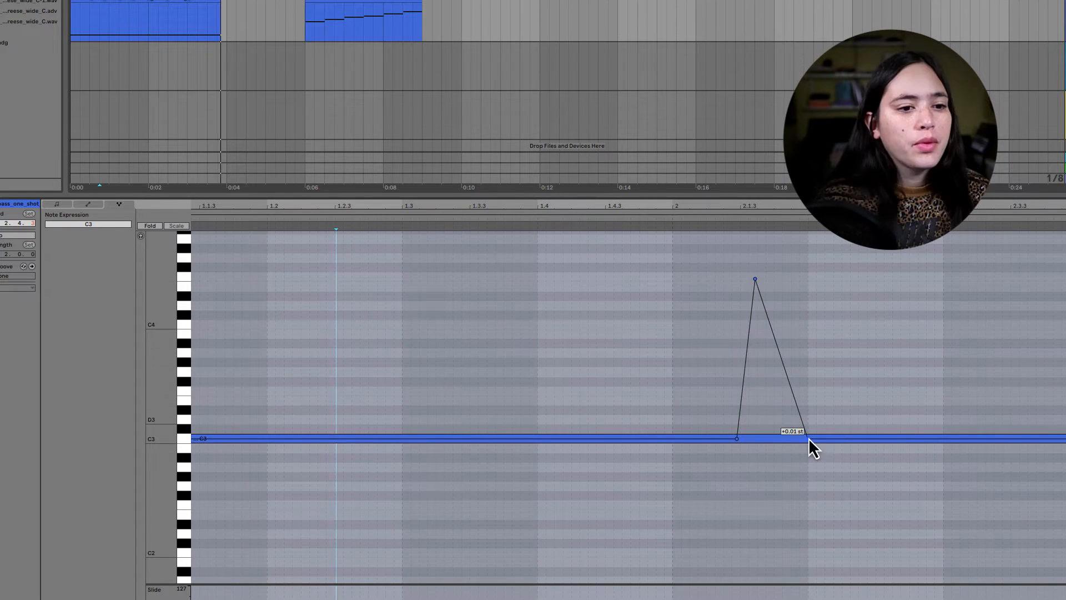
left_click_drag(807, 436, 889, 442)
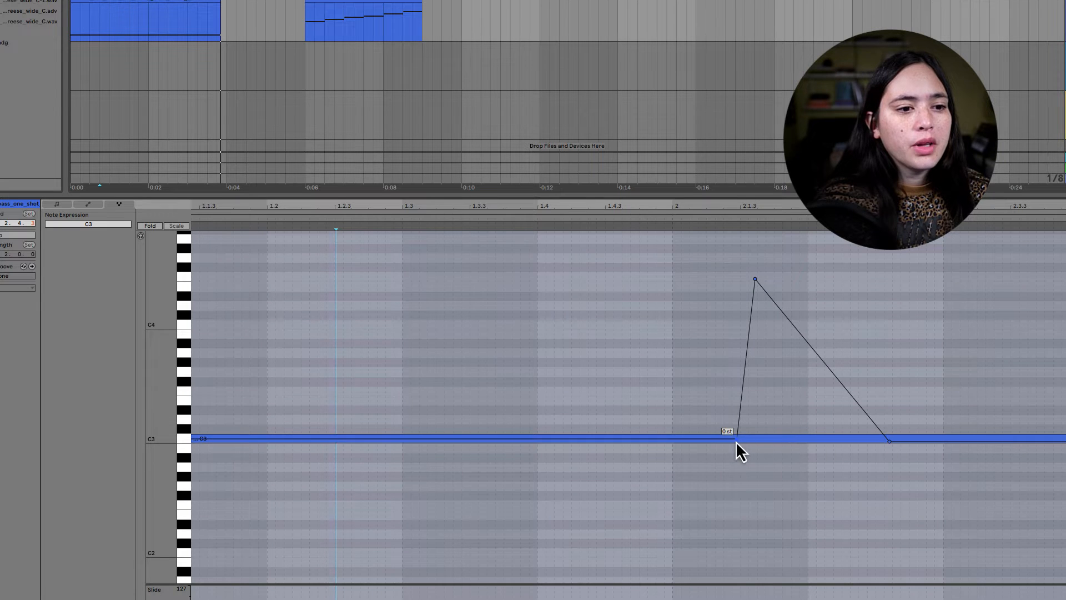
left_click_drag(737, 438, 698, 432)
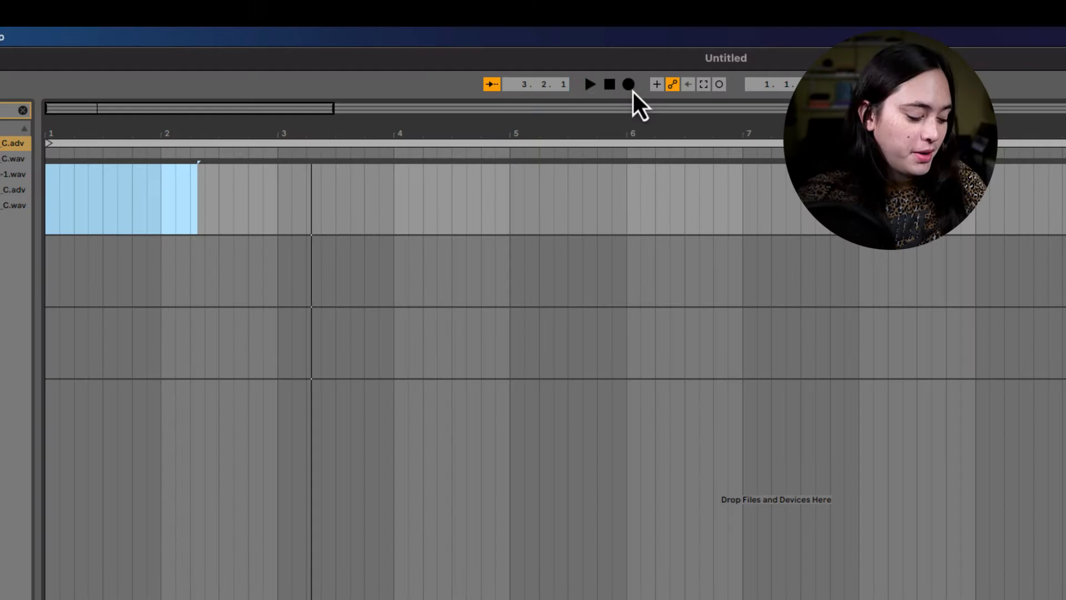
- Record a rising run of notes from C3 to B3 as a new MIDI clip from bar 1, then open and play it
left_click(632, 89)
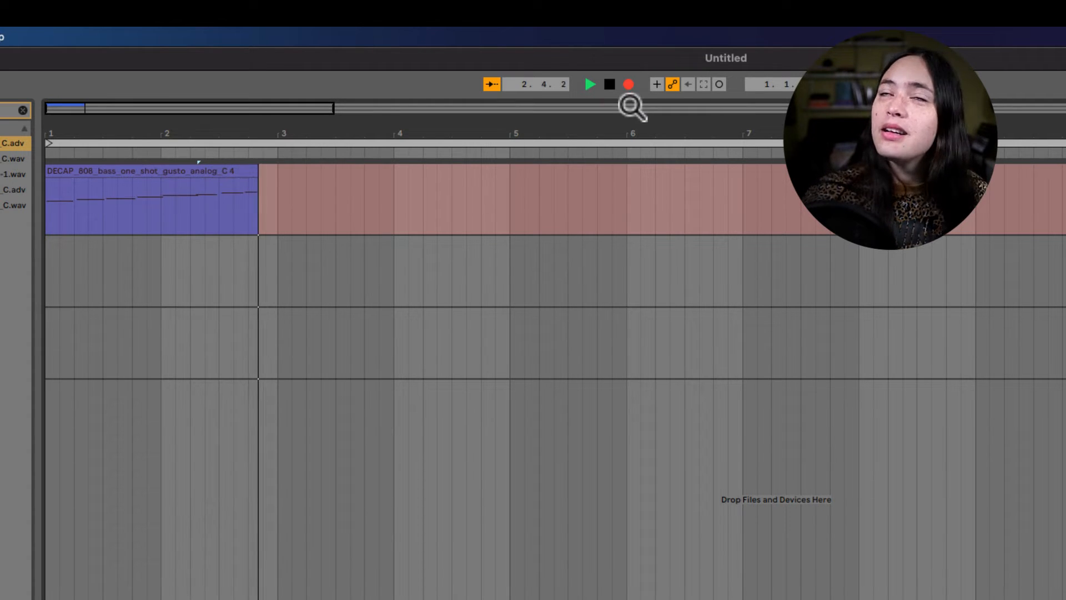
key("space")
double_click(294, 172)
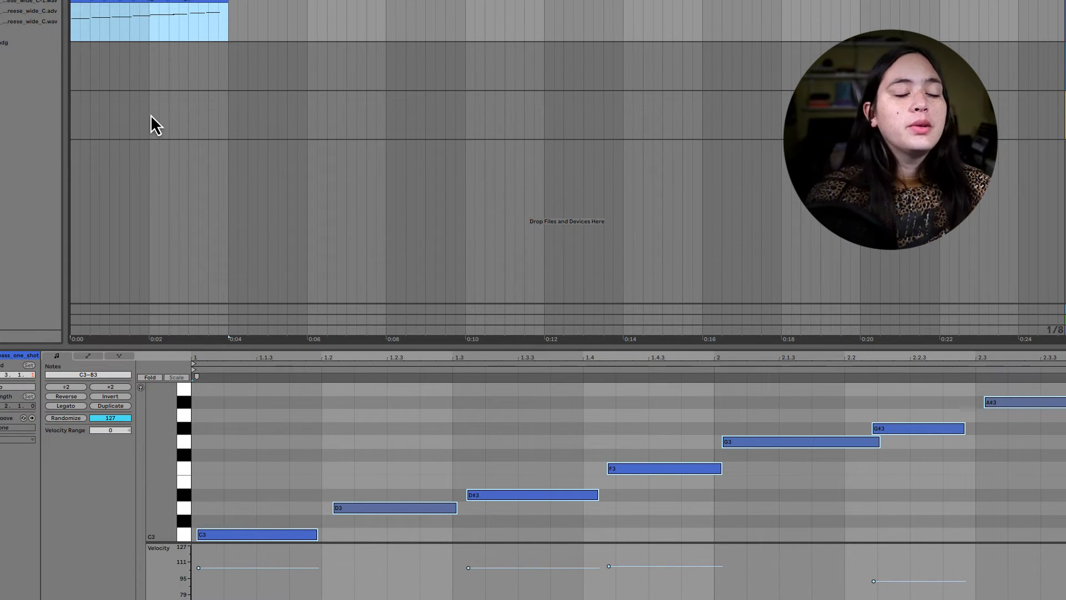
key("space")
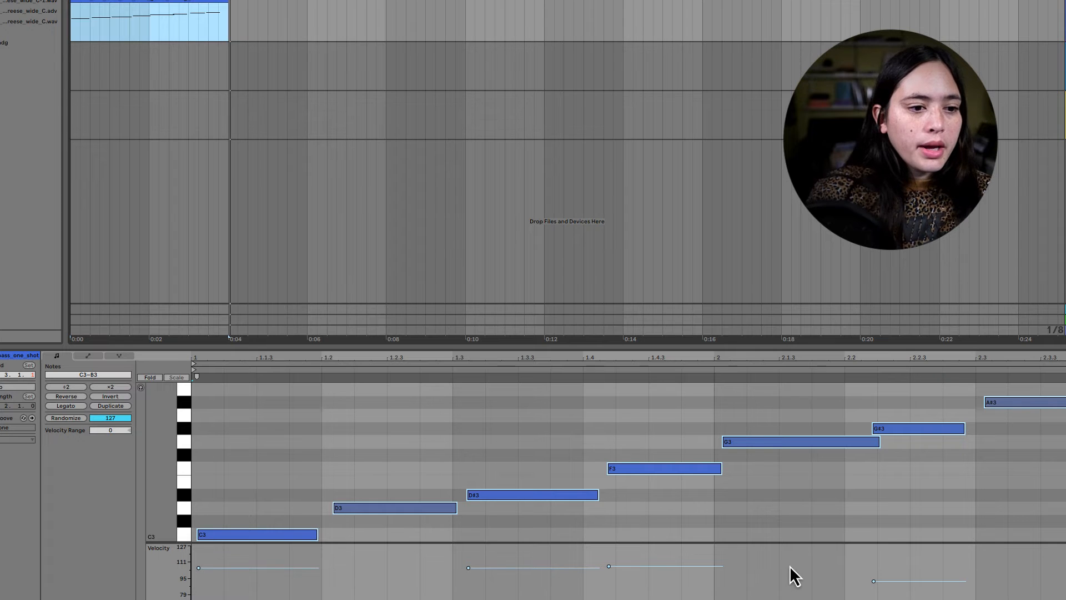
- Collapse the velocity lane of the recorded clip and clear the note selection
left_click_drag(791, 544, 791, 599)
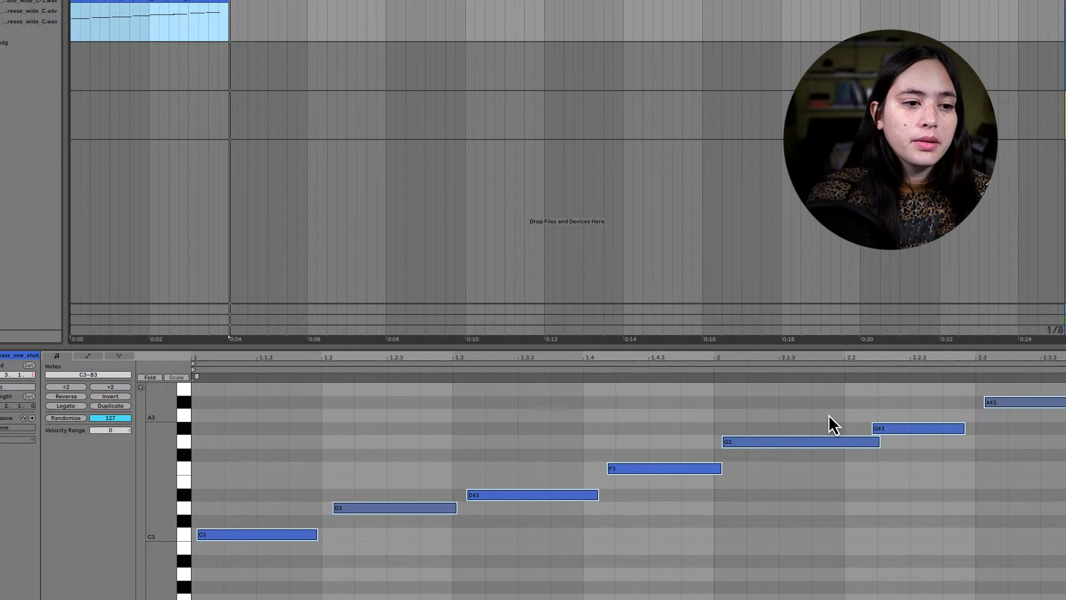
left_click(780, 401)
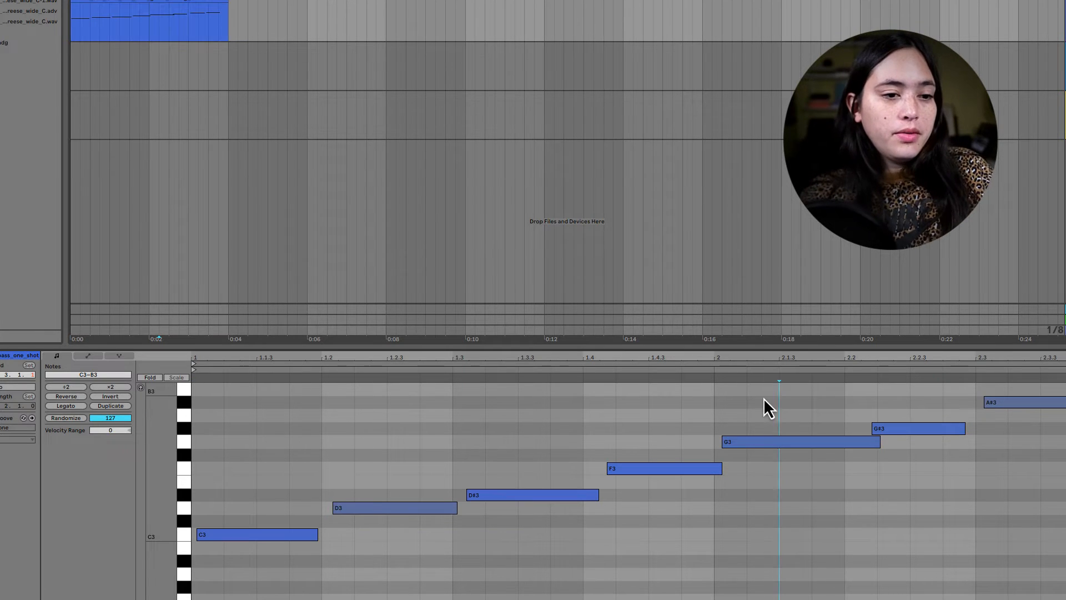
left_click_drag(227, 394, 1057, 588)
left_click(545, 526)
left_click(519, 495)
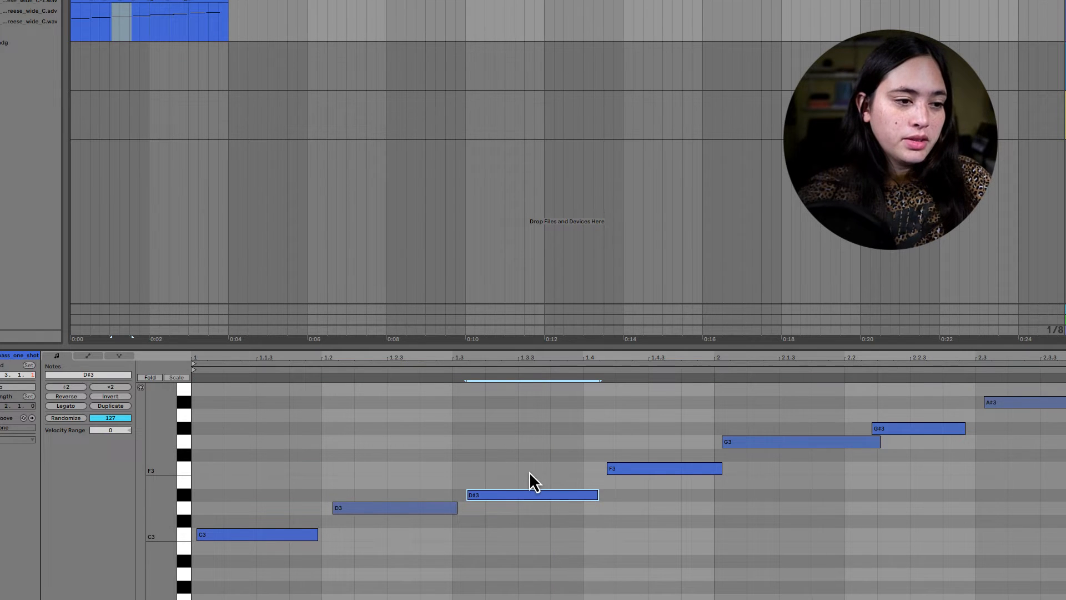
- Quantize the start and end of all notes in the recorded clip to 1/16 at 100%
key("super+a")
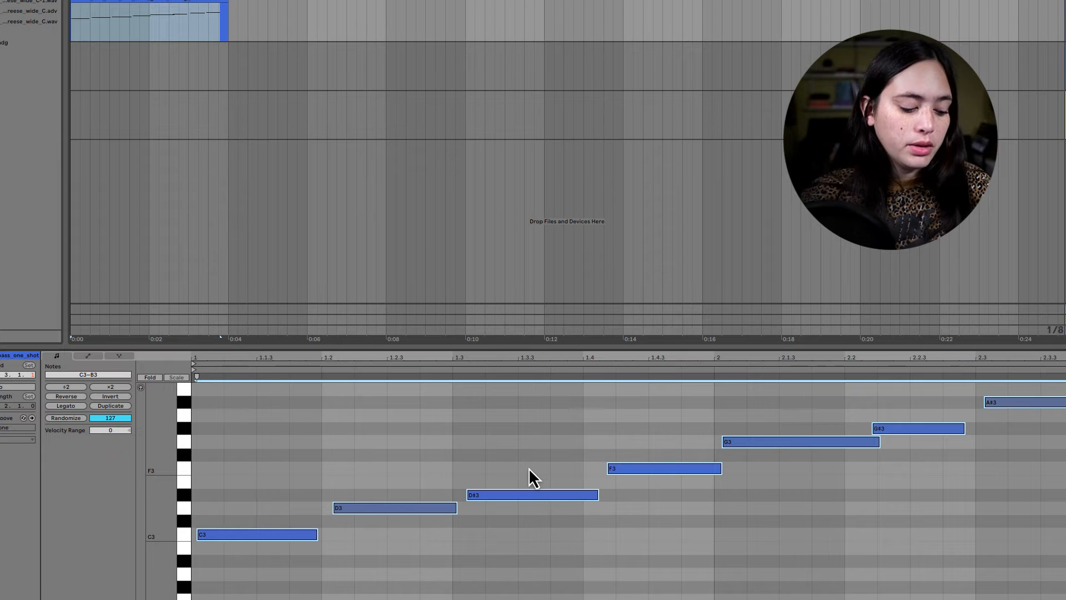
key("super+shift+u")
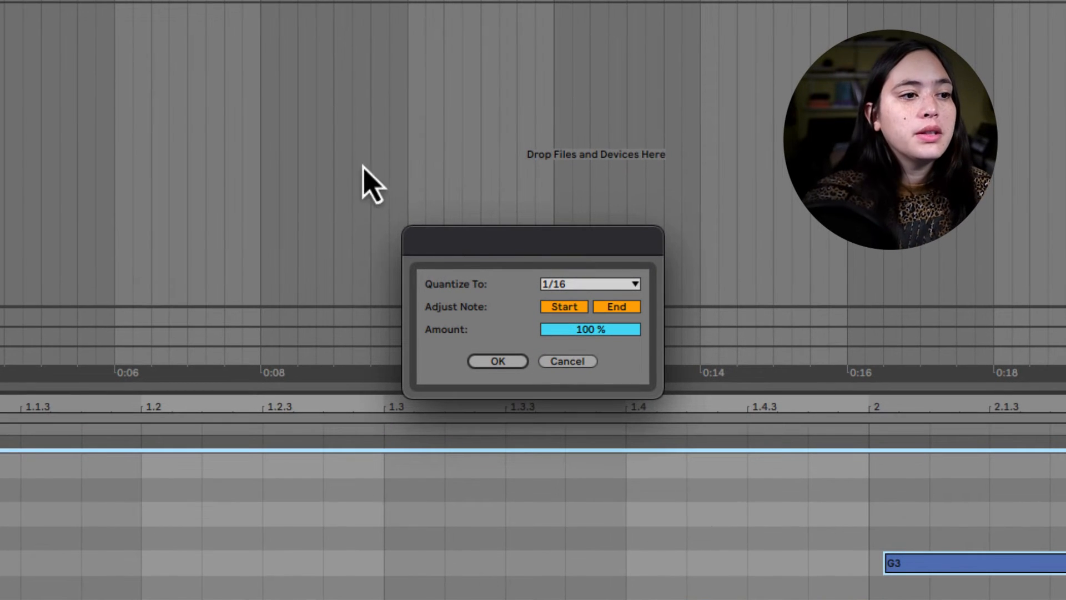
left_click_drag(511, 244, 541, 137)
left_click(628, 170)
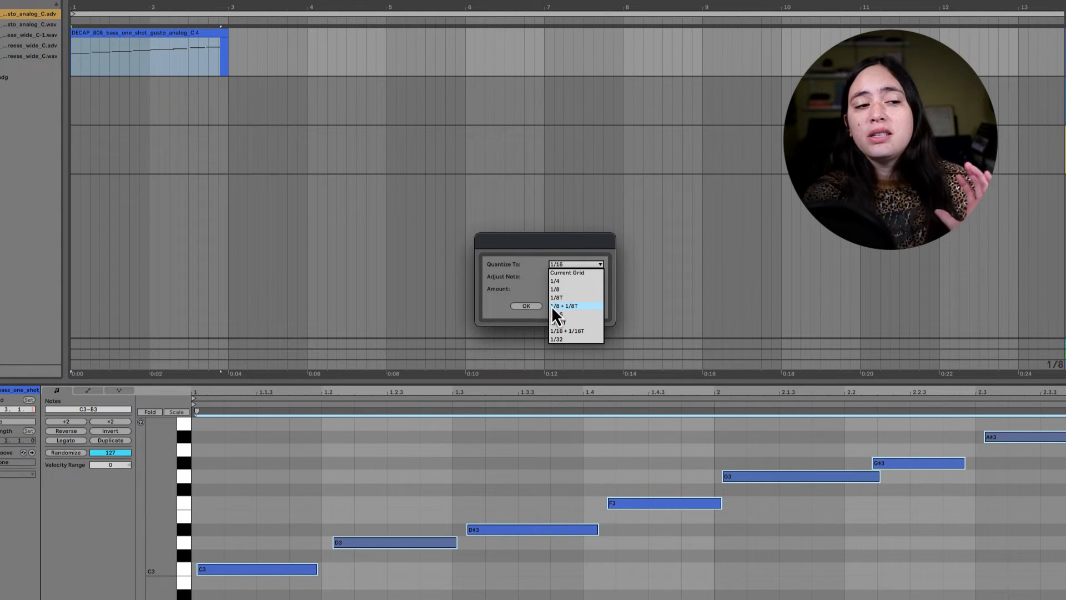
left_click(557, 314)
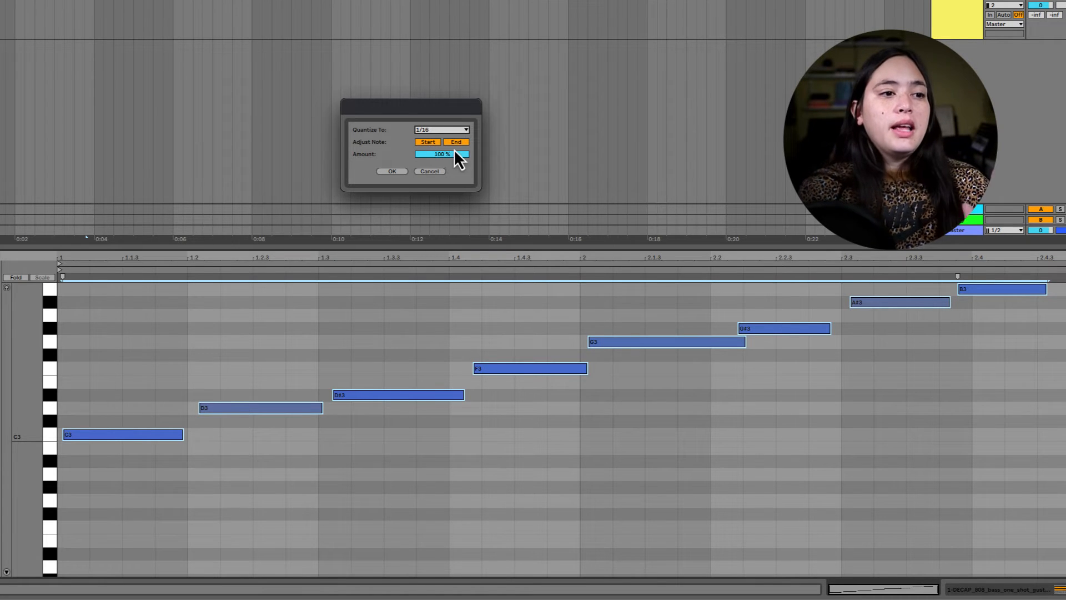
left_click(401, 173)
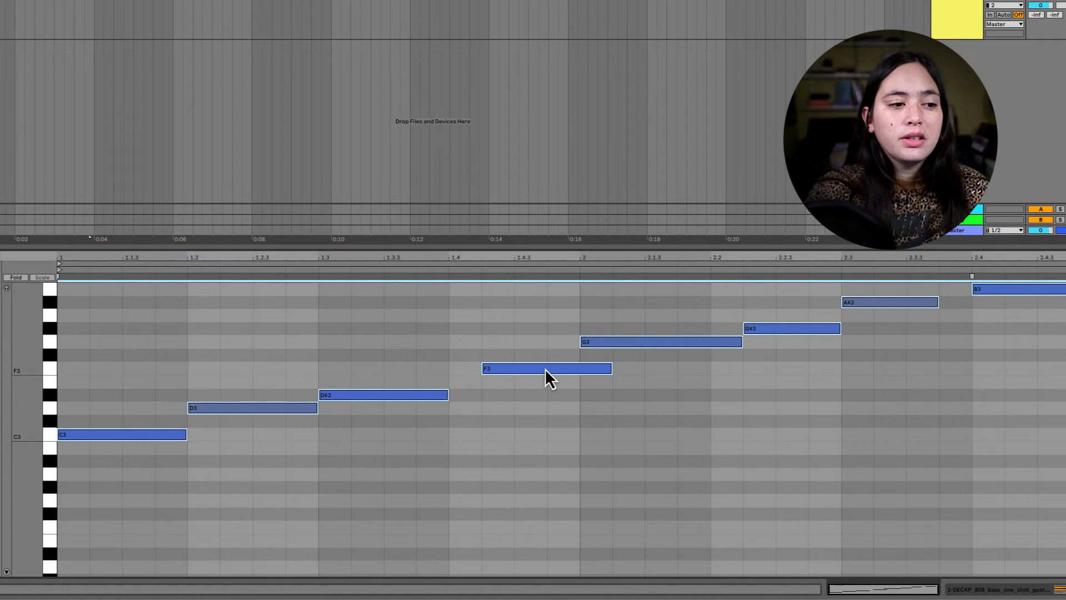
- Play the quantized clip and select the F3 and G#3 notes to check their positions against the grid
key("space")
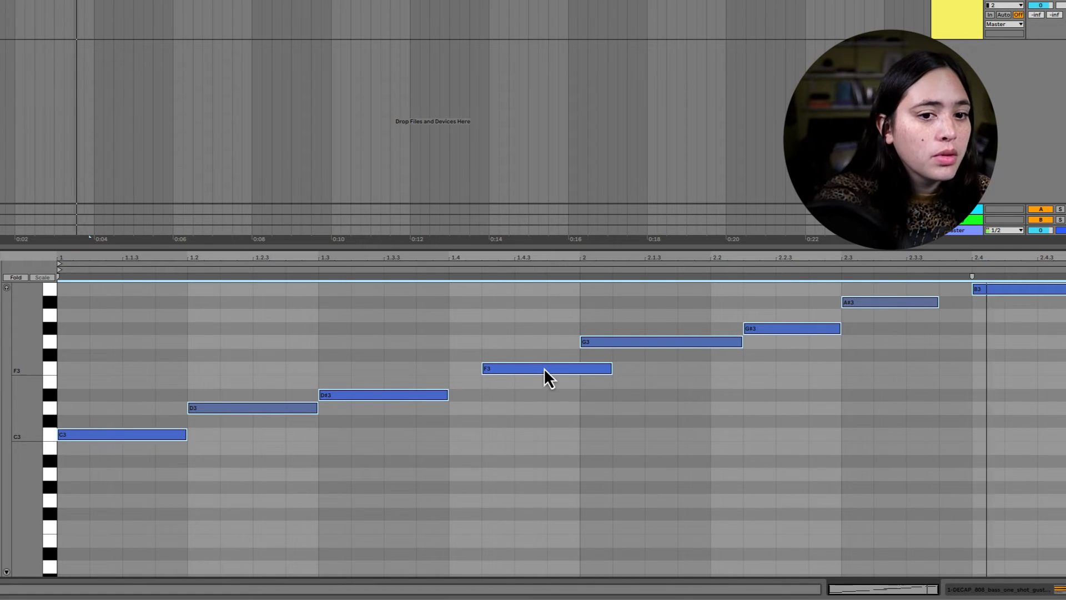
key("space")
left_click_drag(544, 333, 548, 366)
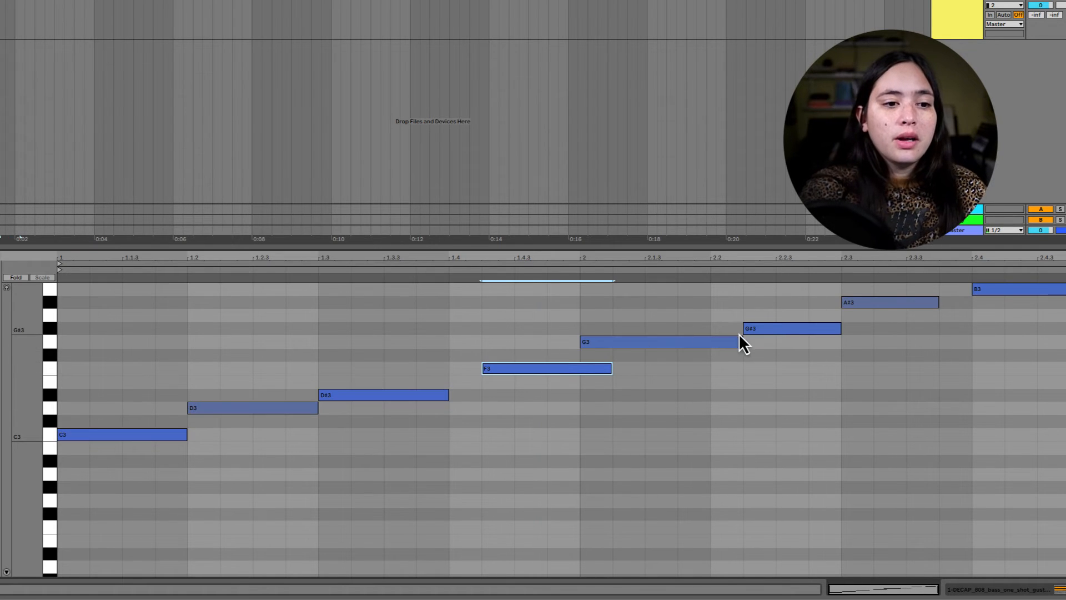
left_click(785, 327, "shift")
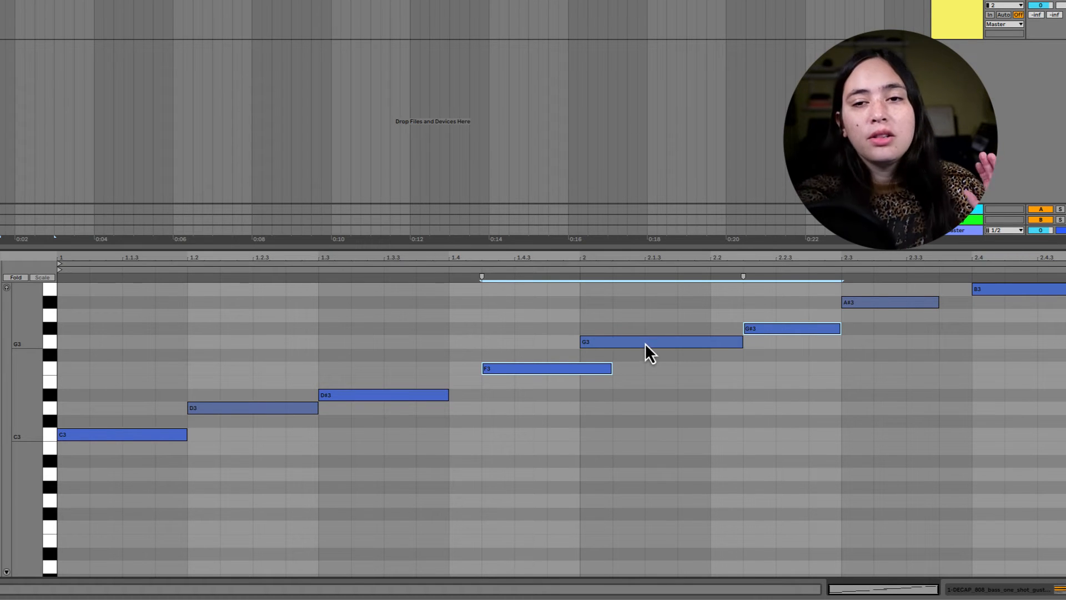
- Quantize only the ends of all the originally recorded notes to 1/16 at 100%, with start adjustment off
left_click_drag(555, 367, 548, 365)
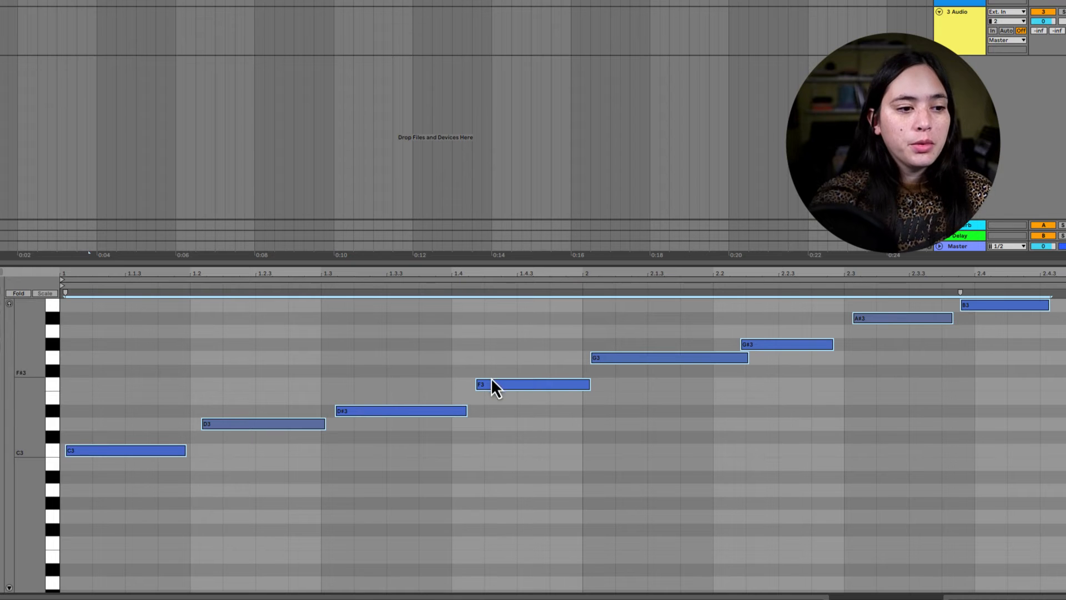
key("shift+super+u")
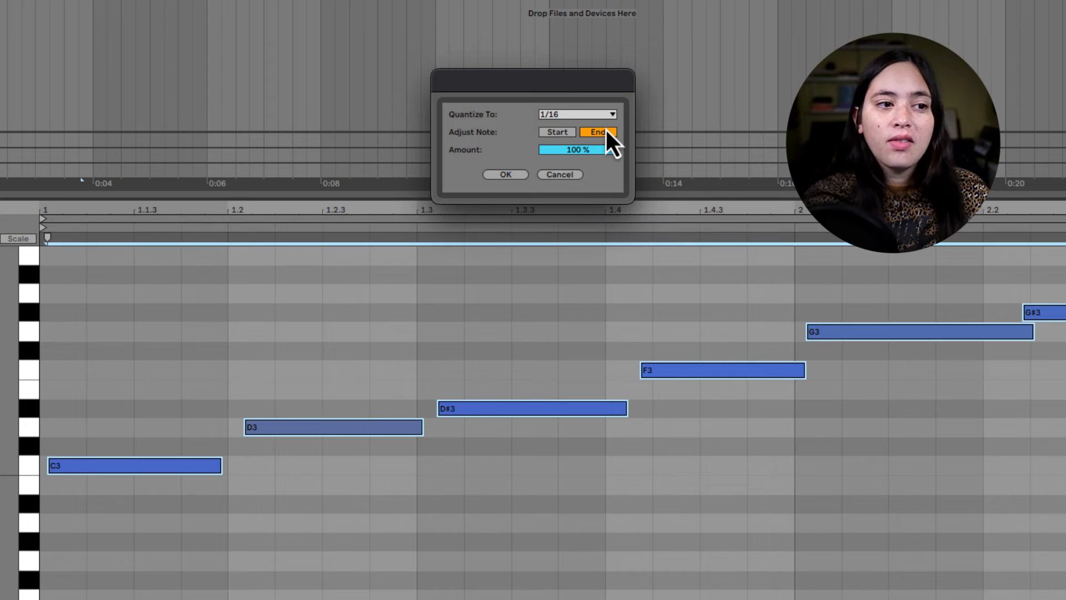
left_click(510, 178)
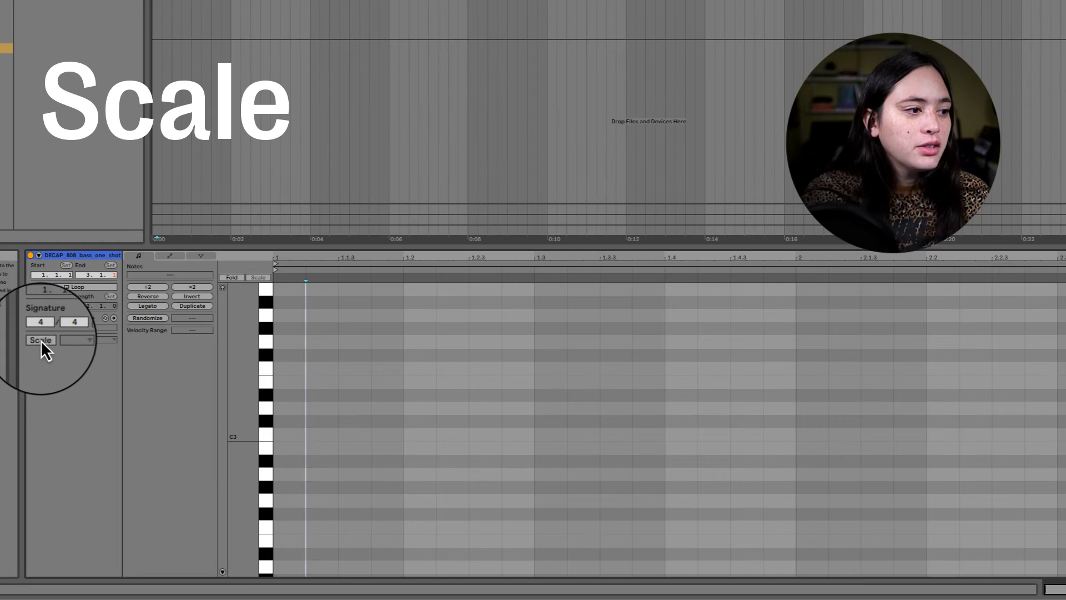
- Turn on the scale setting for the empty clip and set it to C Minor
left_click(42, 338)
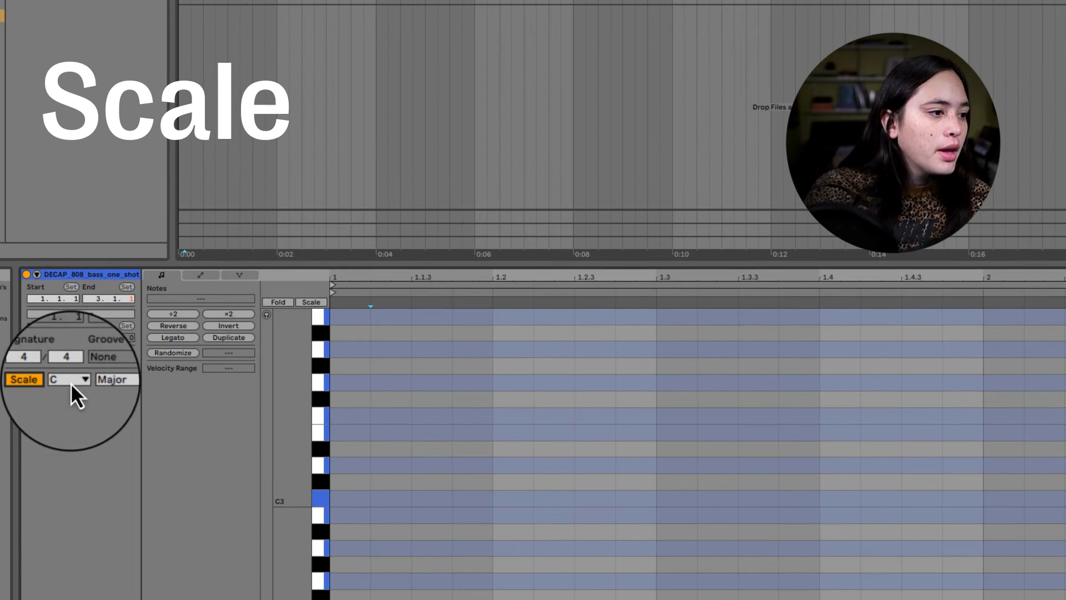
left_click(102, 382)
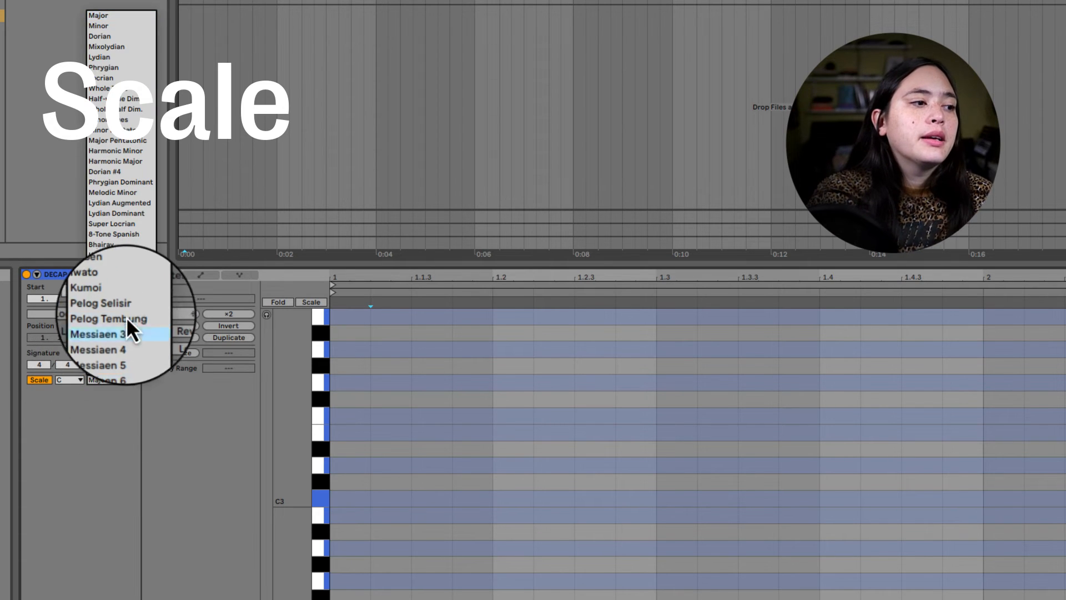
left_click(118, 26)
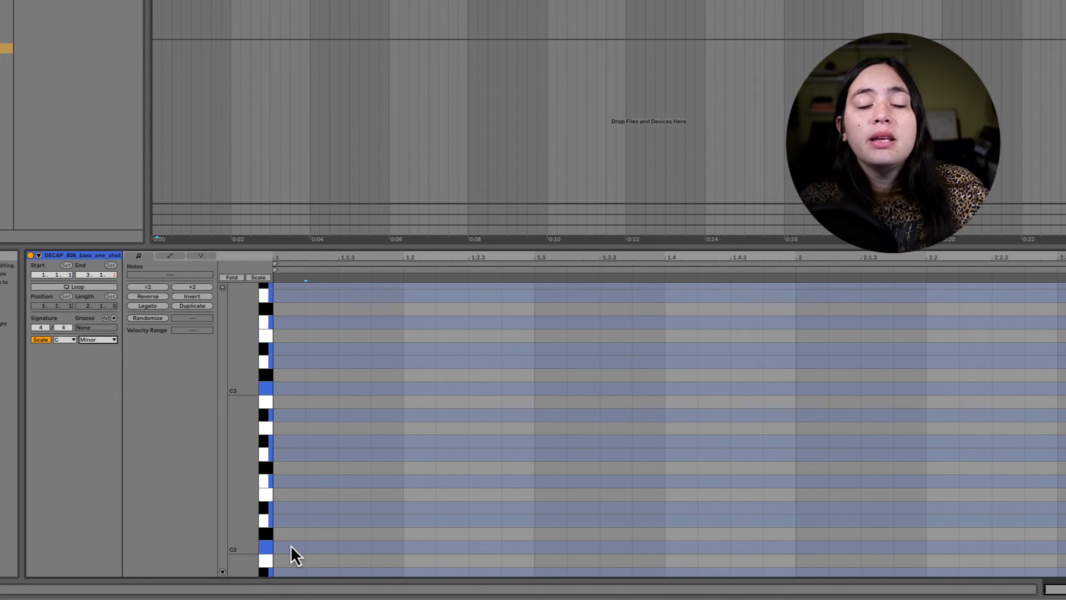
- Draw a rising run of consecutive sixteenth notes C2, D2, E♭2, F2, G2, A♭2 and B♭2 from the start of bar 1
double_click(282, 547)
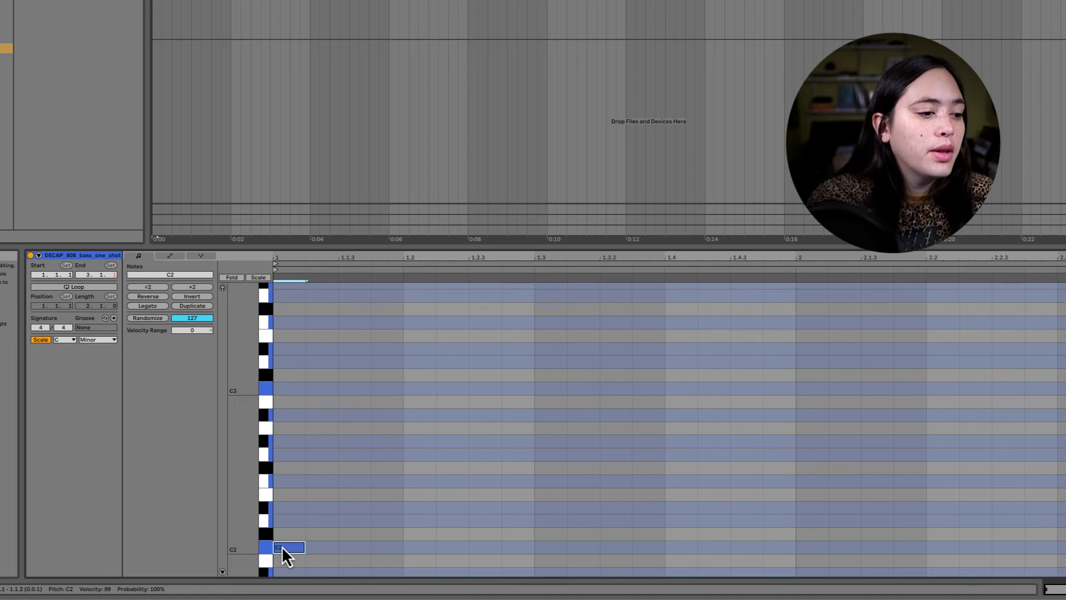
double_click(331, 520)
double_click(361, 507)
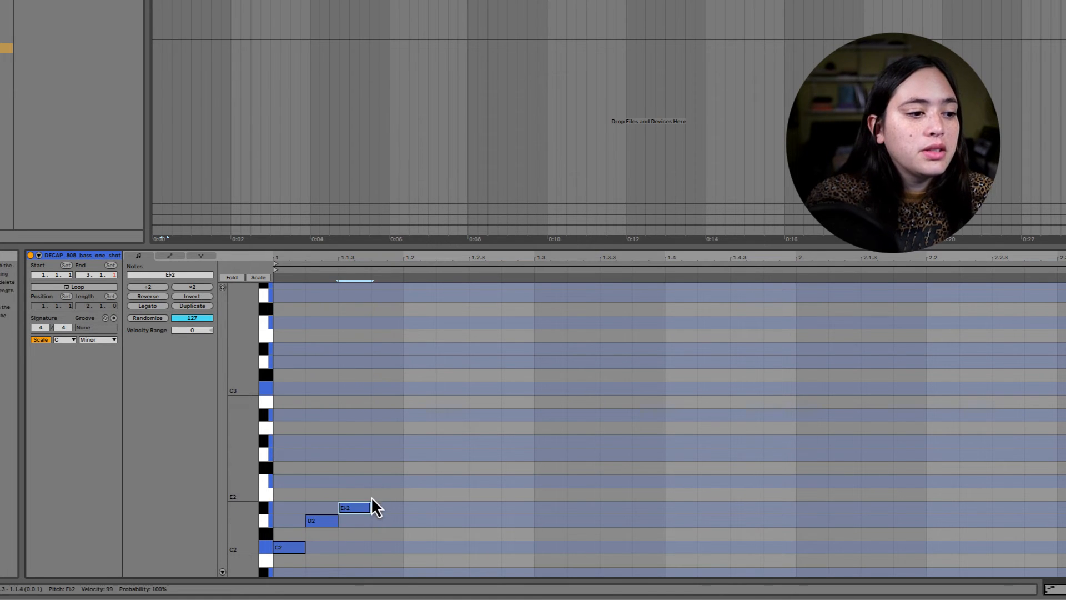
double_click(386, 480)
double_click(420, 454)
double_click(452, 441)
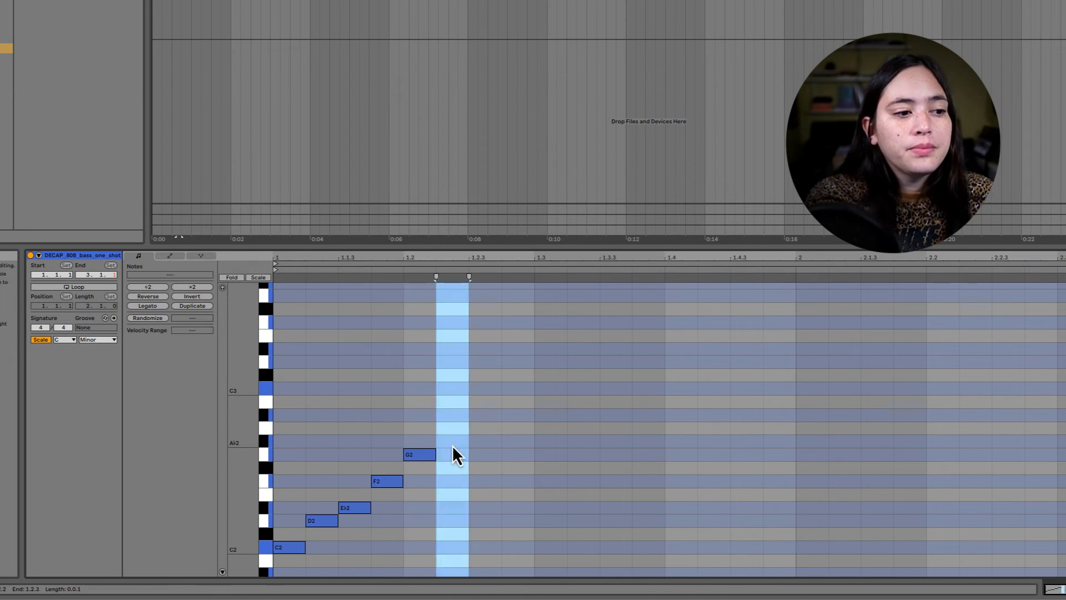
double_click(486, 416)
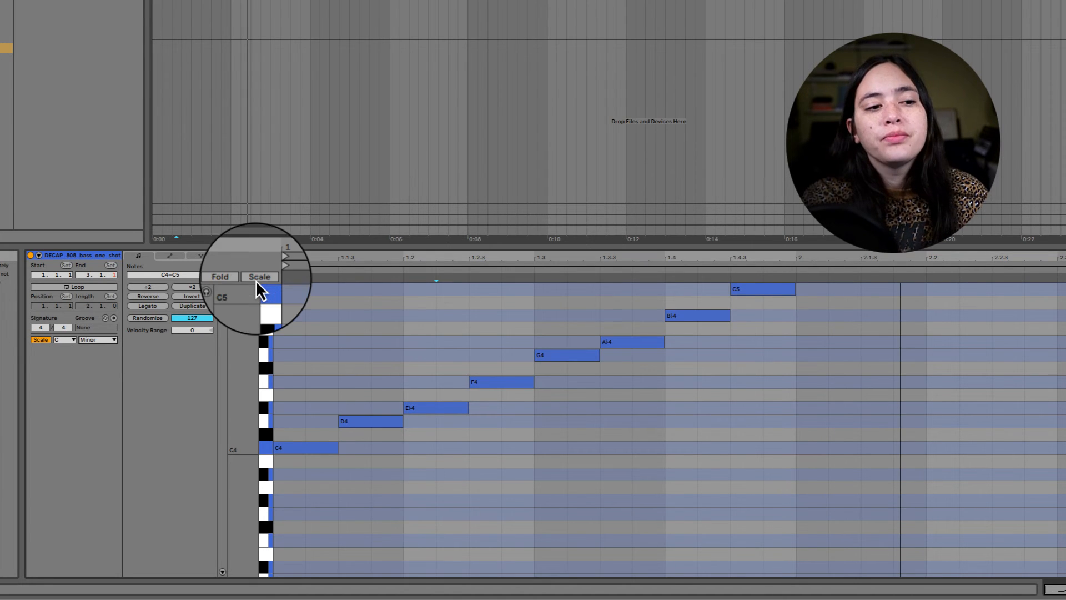
- Limit the note editor to the key rows of the C Minor scale and look through the remaining rows
left_click(256, 280)
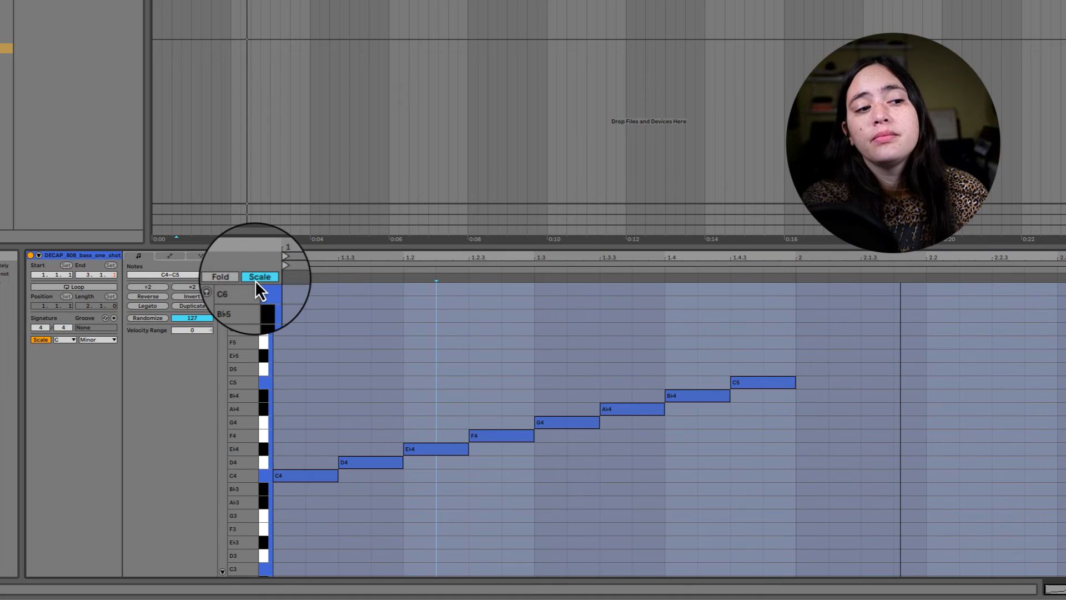
scroll(300, 424, "down", 15)
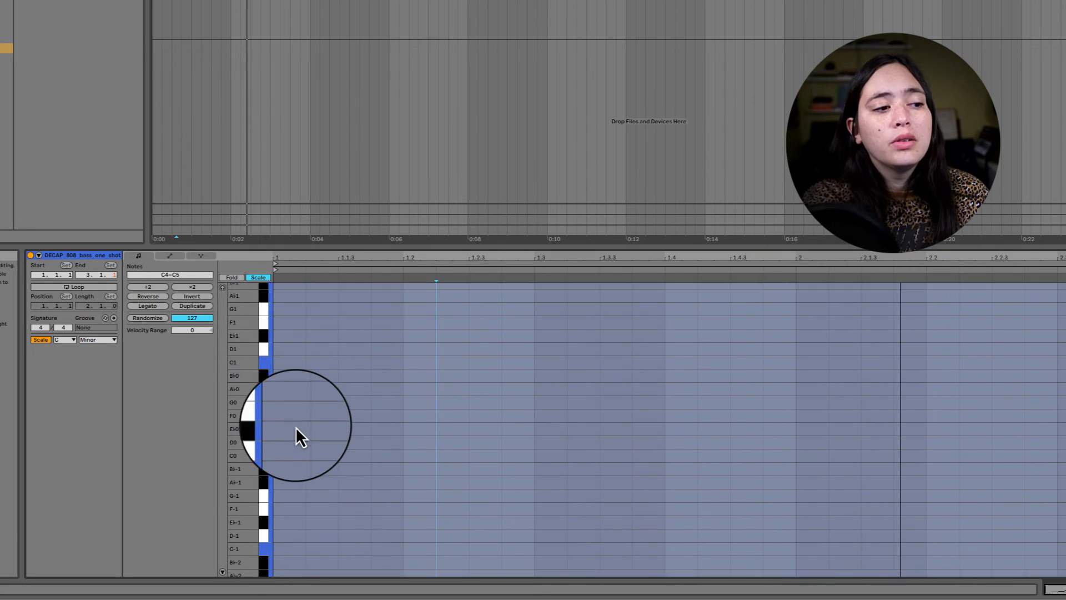
scroll(1047, 503, "up", 10)
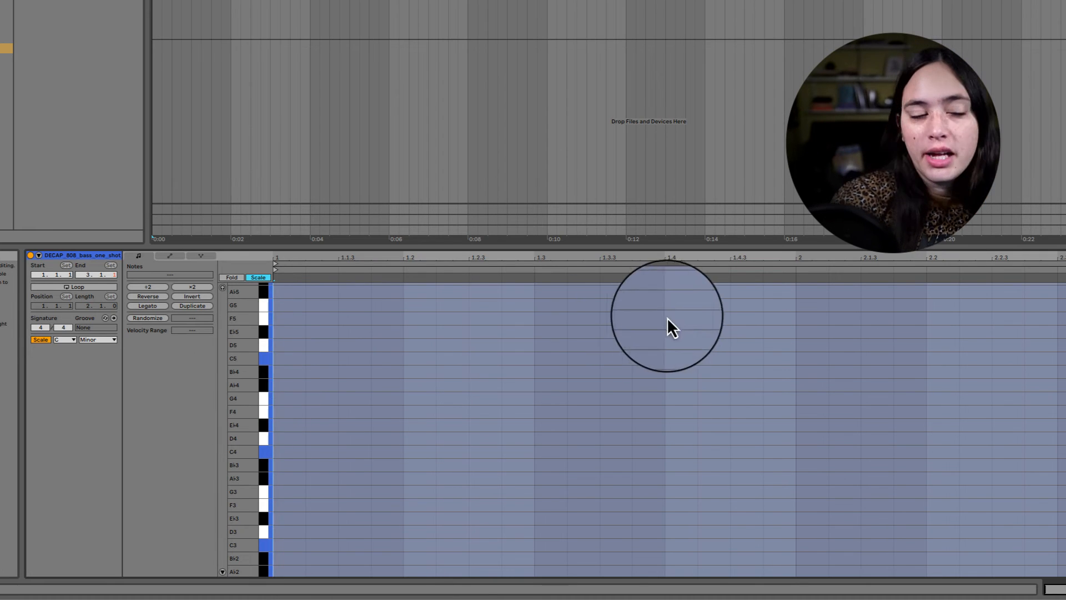
- Draw a rising melody of C5, D5, E♭5, G5 and A♭5 notes of varied lengths across bar 1, extending the A♭5 into bar 2
double_click(289, 358)
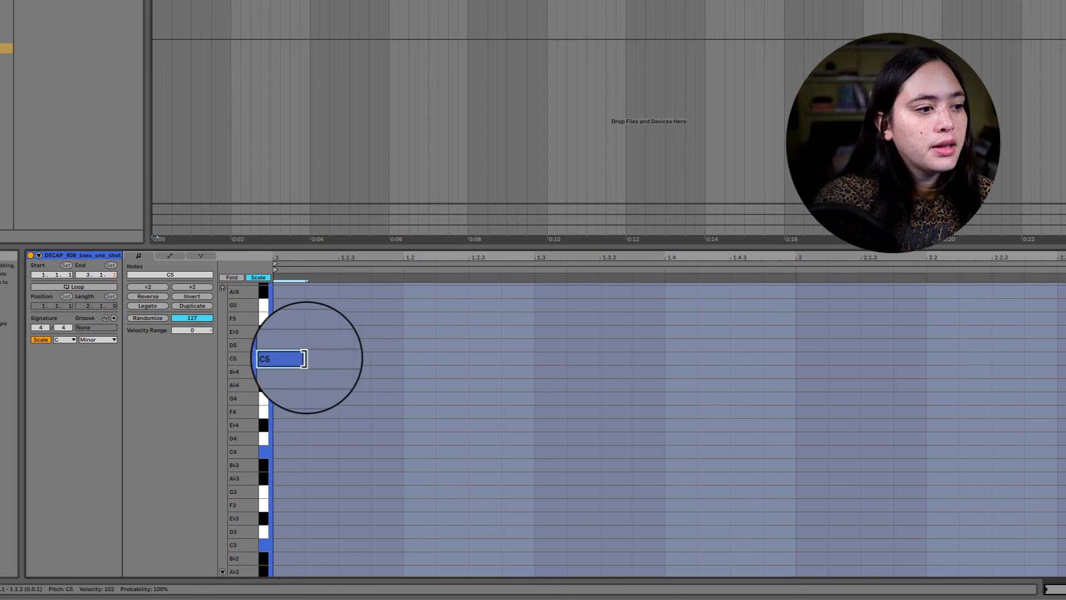
left_click_drag(304, 358, 469, 345)
double_click(415, 345)
left_click(452, 345)
double_click(517, 331)
left_click_drag(534, 331, 697, 305)
double_click(621, 305)
scroll(776, 299, "up", 2)
scroll(777, 299, "up", 1)
double_click(754, 327)
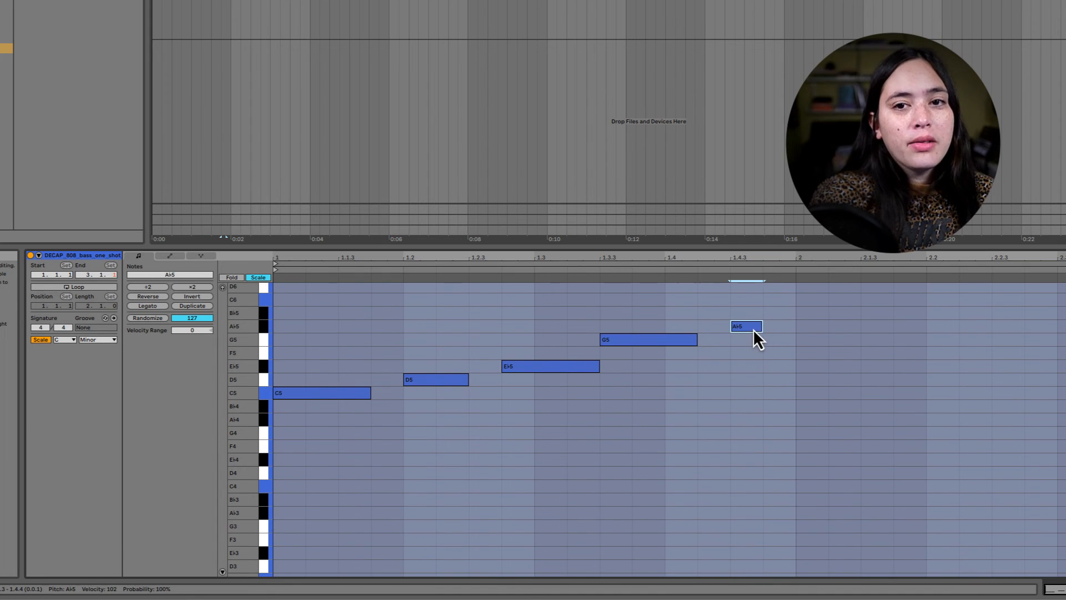
left_click_drag(762, 327, 828, 327)
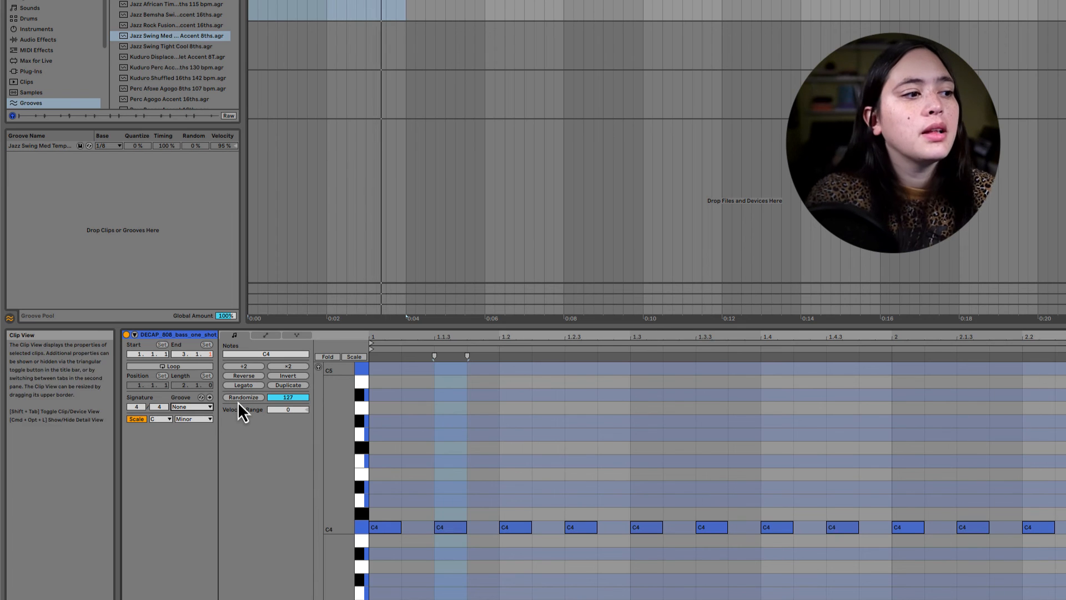
- Try to place the Jazz Swing Med Accent 8ths groove file on the C4 note at 1.1.3
left_click(172, 33)
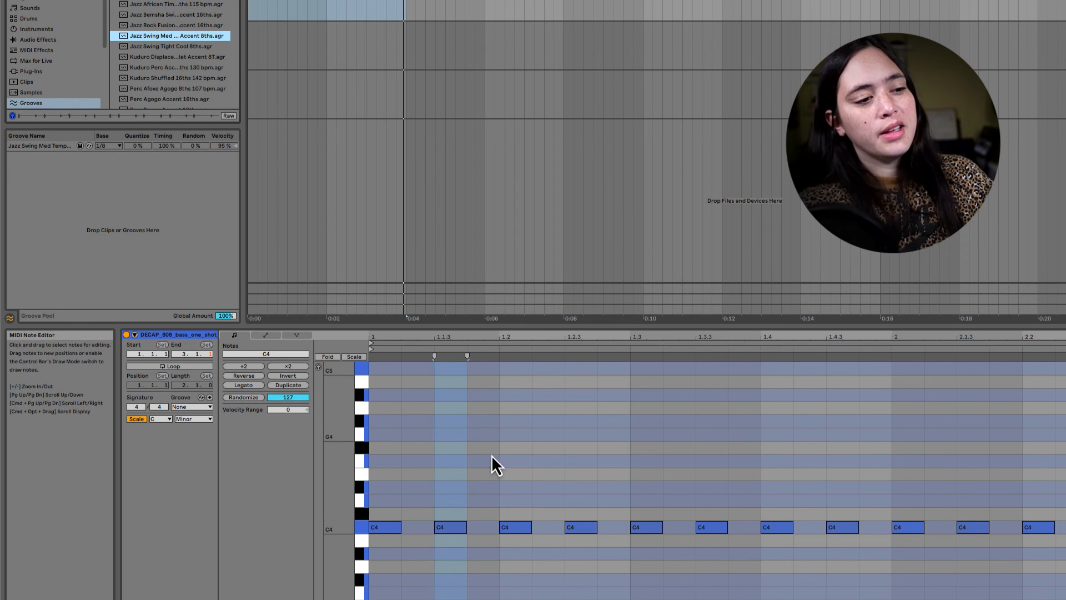
left_click(454, 524)
mouse_move(453, 526)
left_mouse_down()
mouse_move(493, 529)
mouse_move(446, 529)
left_mouse_up()
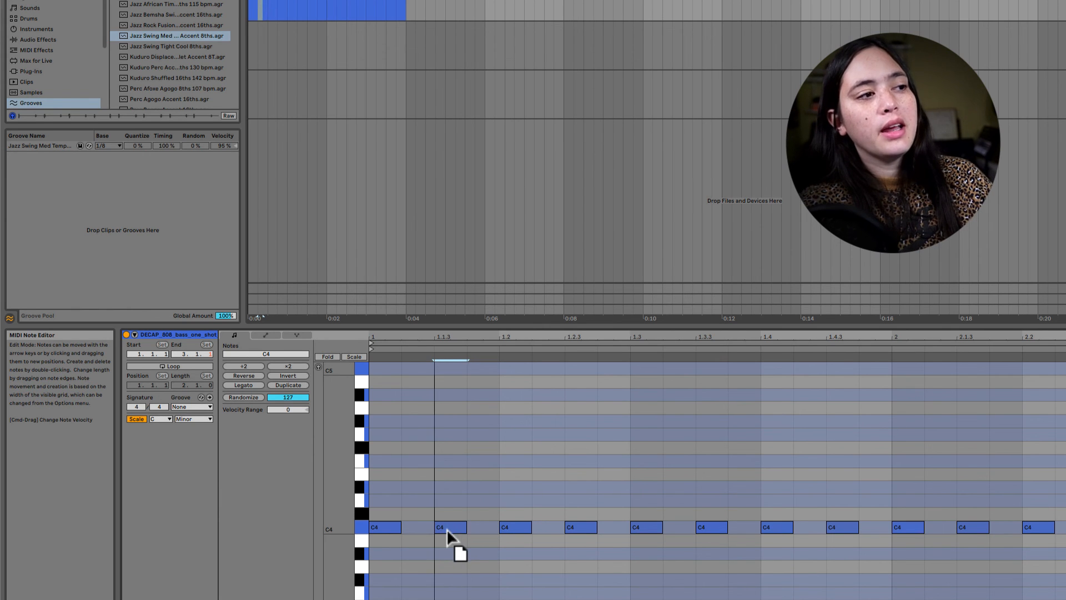
left_click(164, 34)
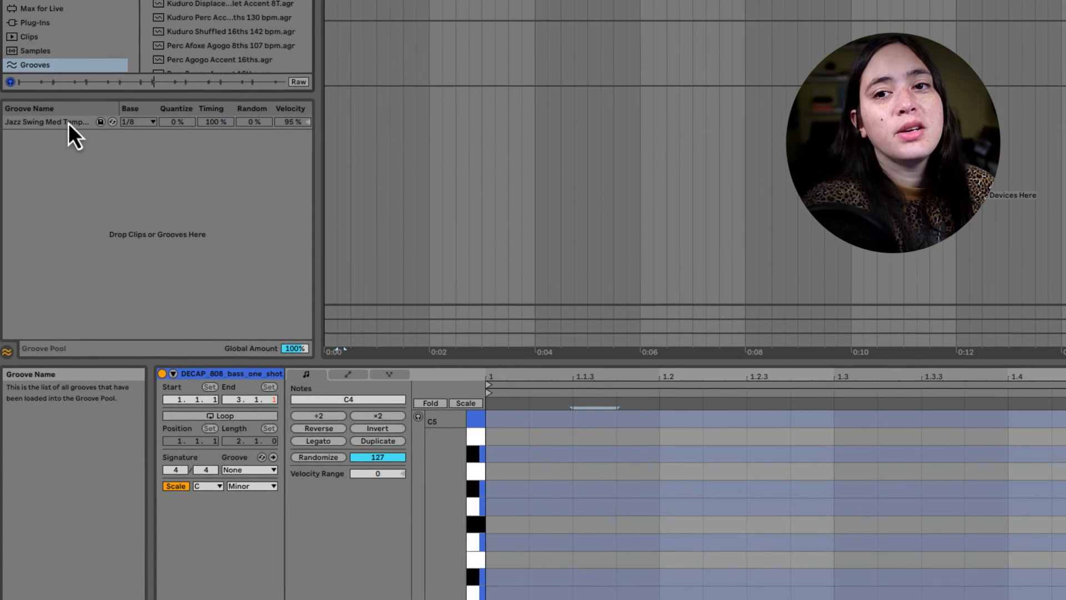
- Assign the Jazz Swing Med groove from the Groove Pool to the repeated C4 clip and play it
left_click(72, 122)
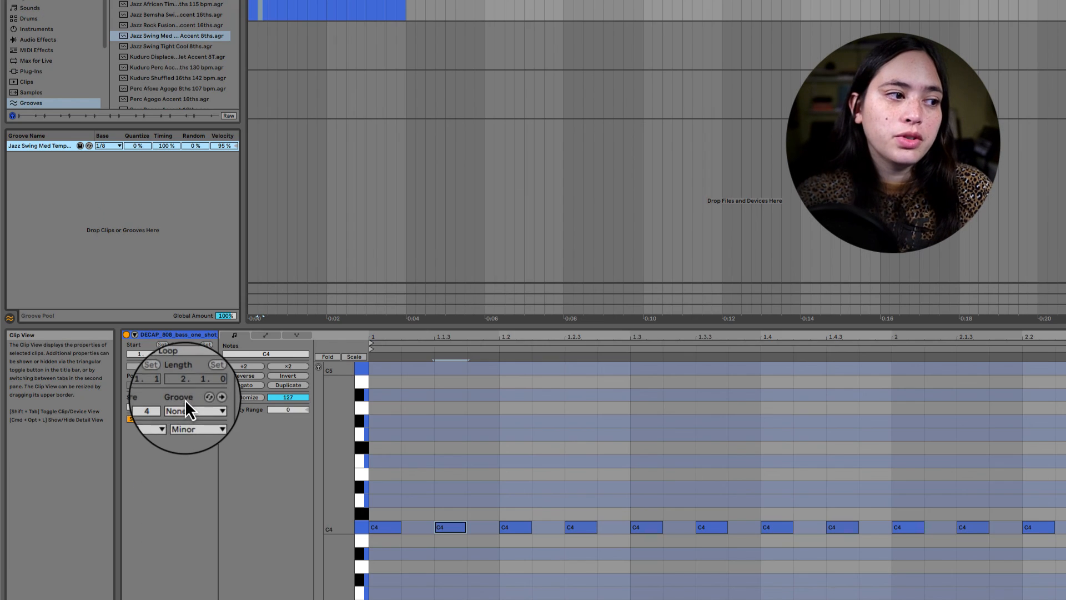
left_click(187, 407)
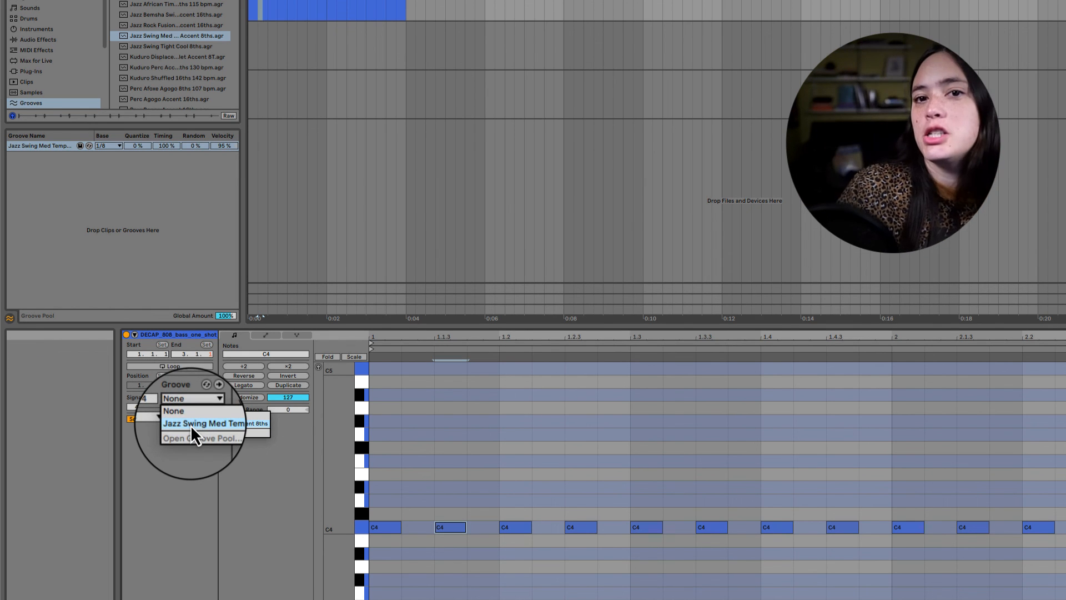
left_click(191, 424)
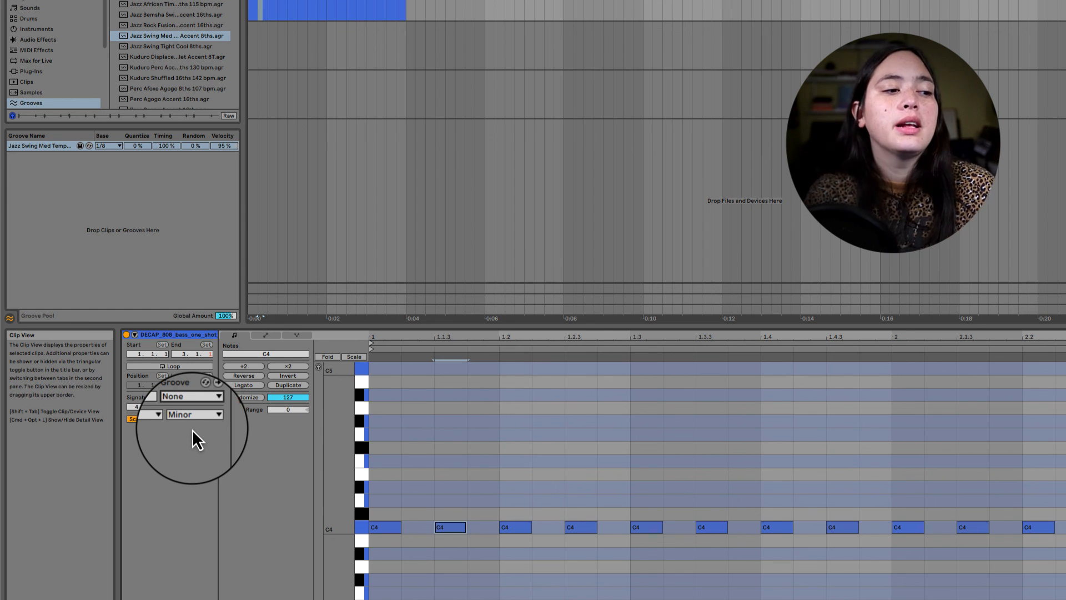
key("space")
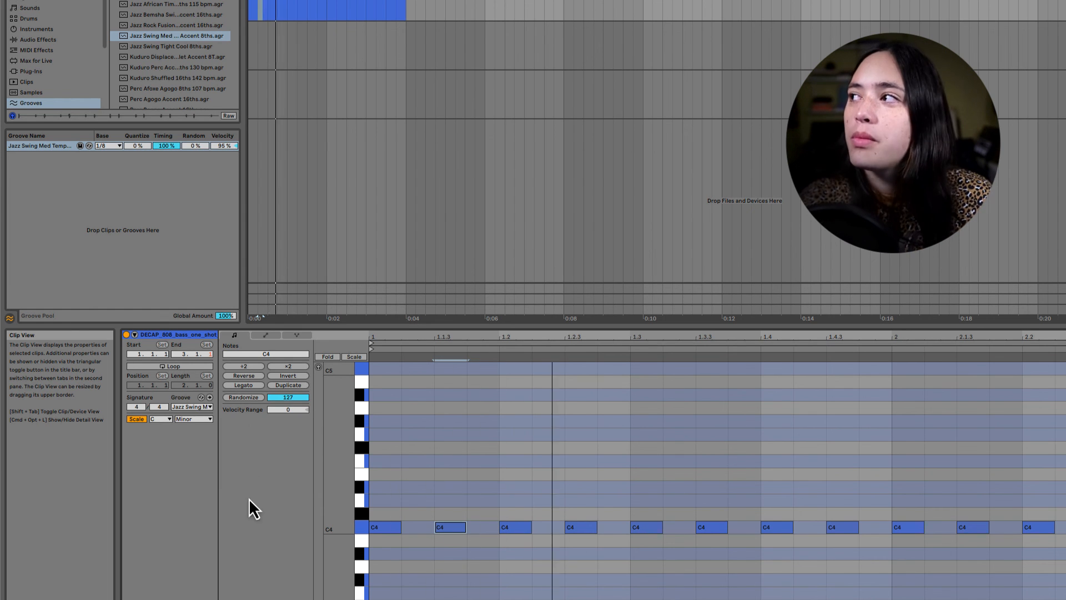